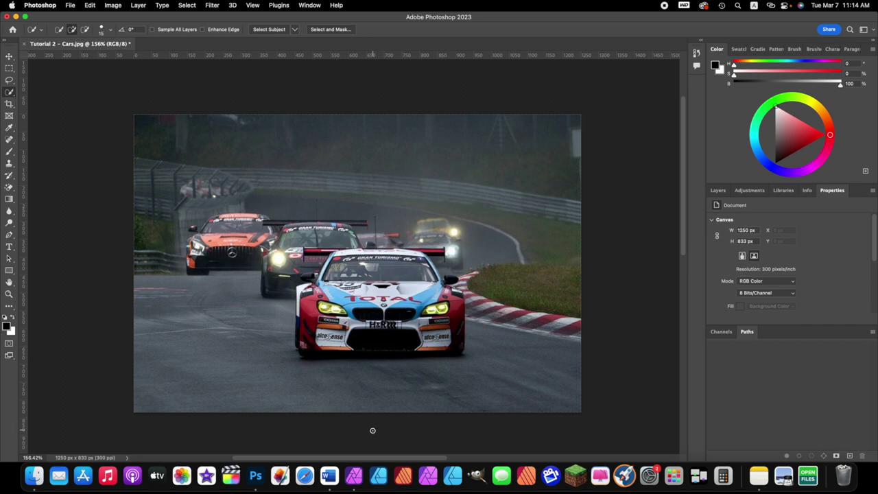
# Step: Duplicate the Background layer within the same document, keeping the name Background copy
pyautogui.click(717, 191)
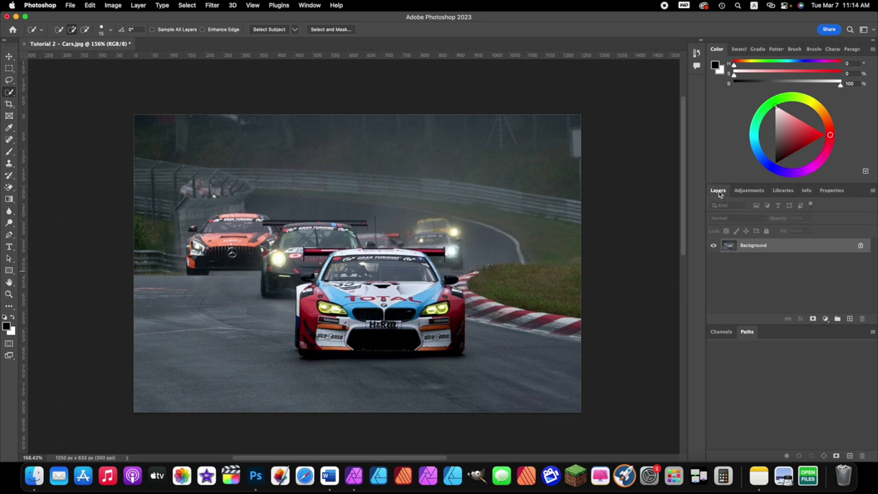
pyautogui.rightClick(763, 248)
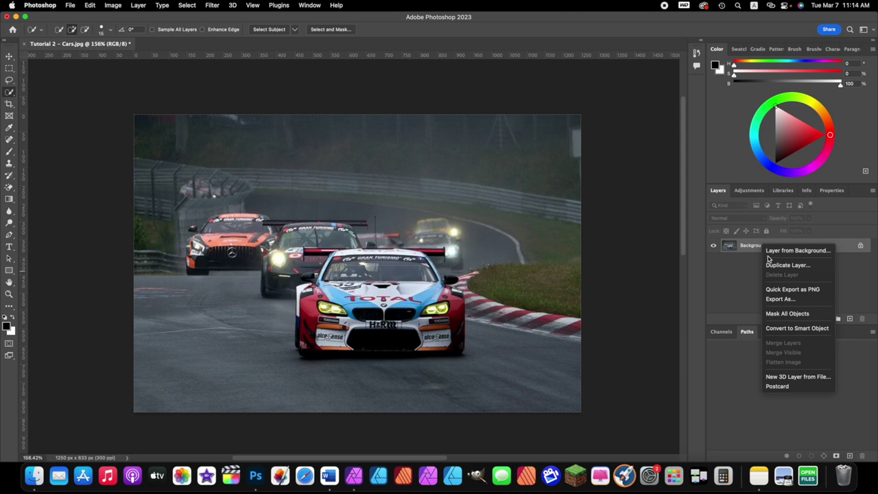
pyautogui.click(815, 267)
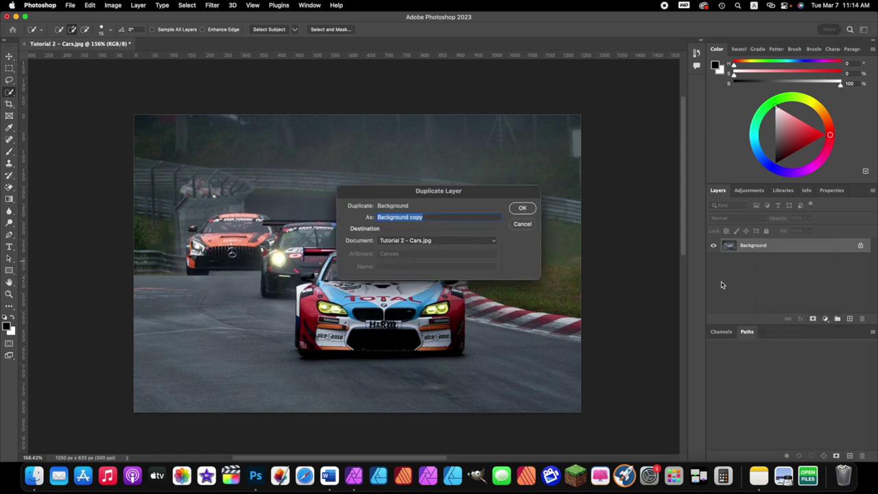
pyautogui.click(520, 207)
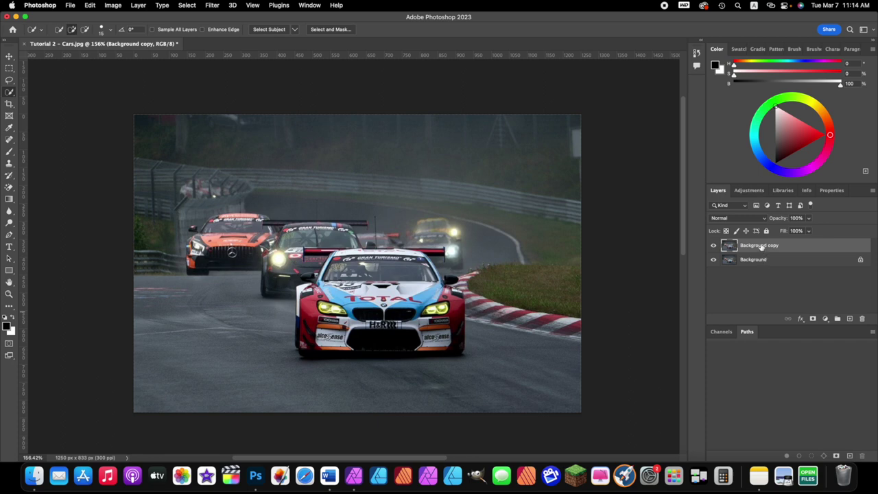
# Step: Add a Black & White adjustment layer with the Default preset above the Background copy and return to the layer list
pyautogui.click(752, 192)
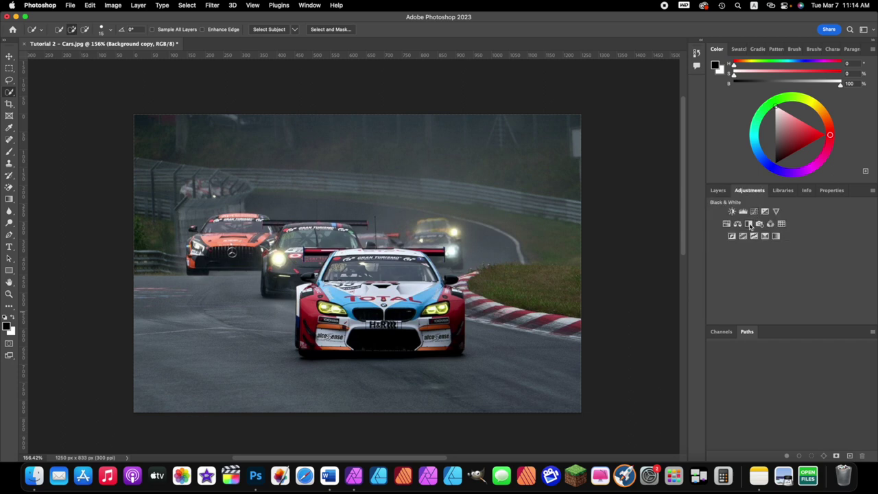
pyautogui.click(749, 225)
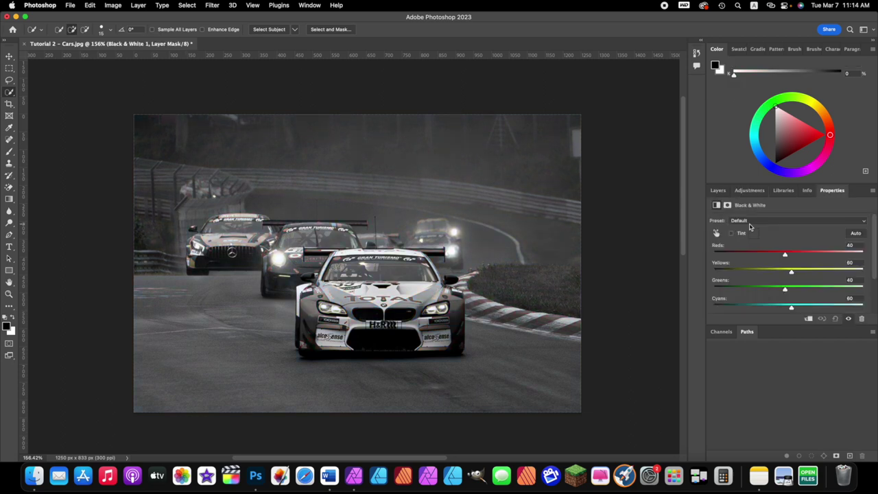
pyautogui.click(719, 191)
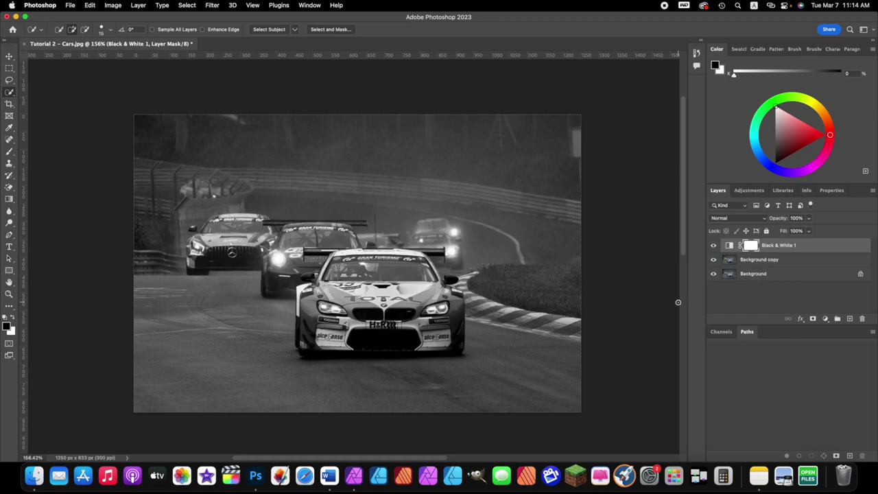
# Step: Activate the Brush tool and swap the foreground and background colours back and forth, ending with black as foreground
pyautogui.click(9, 153)
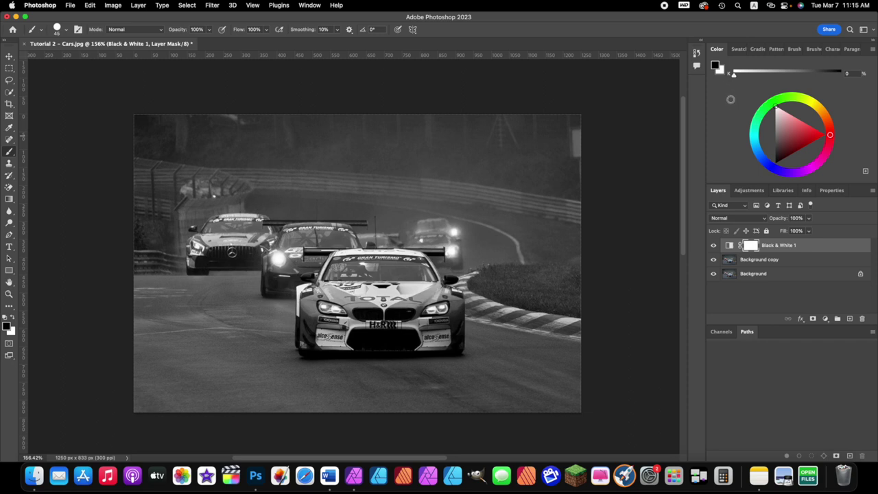
pyautogui.press('x')
pyautogui.press('x')
pyautogui.press('x')
pyautogui.press('x')
pyautogui.press('x')
pyautogui.press('x')
pyautogui.press('x')
pyautogui.press('x')
pyautogui.press('x')
pyautogui.press('x')
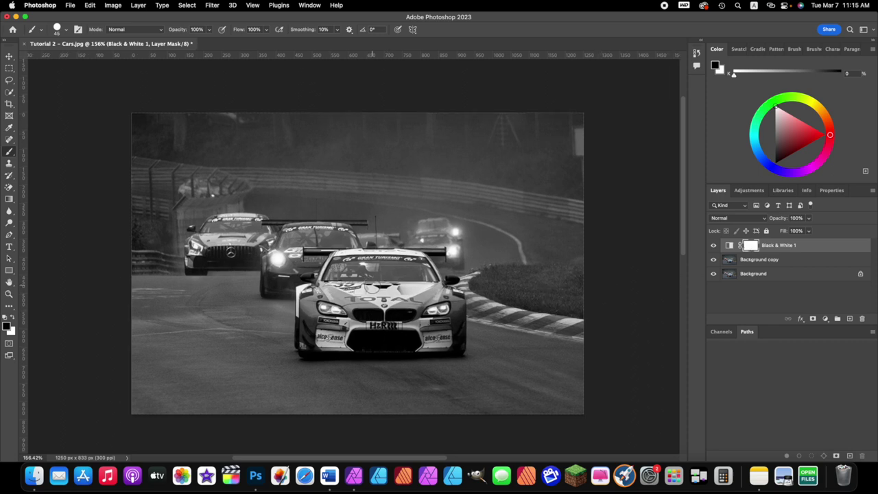
# Step: Try different brush sizes over the front car, enlarging the brush to 175 px and shrinking it to 40 px
pyautogui.scroll(5, 371, 288)
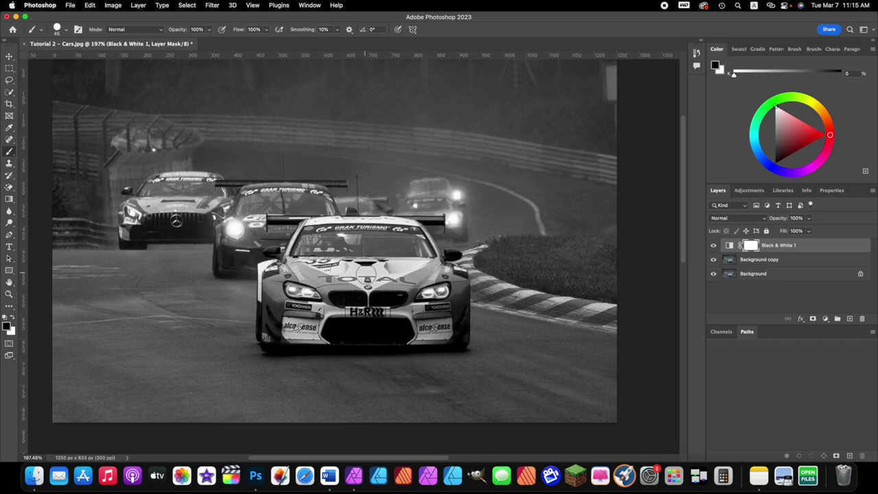
pyautogui.scroll(-4, 362, 271)
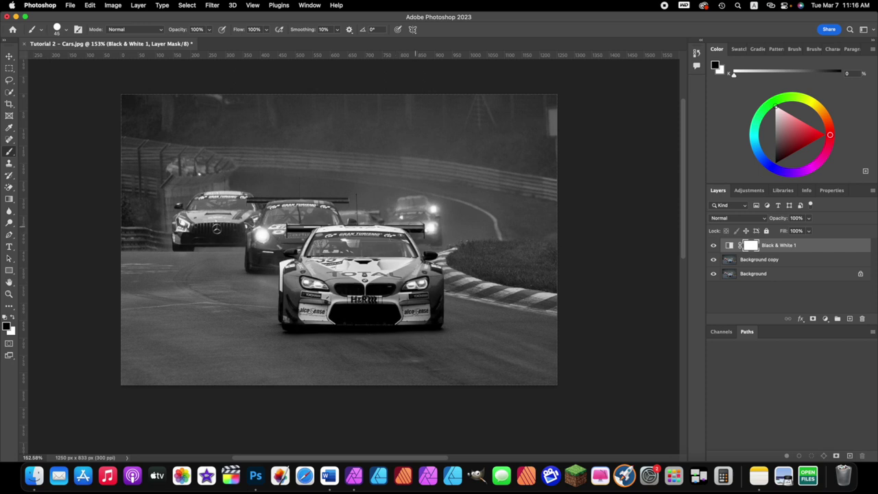
pyautogui.scroll(3, 421, 231)
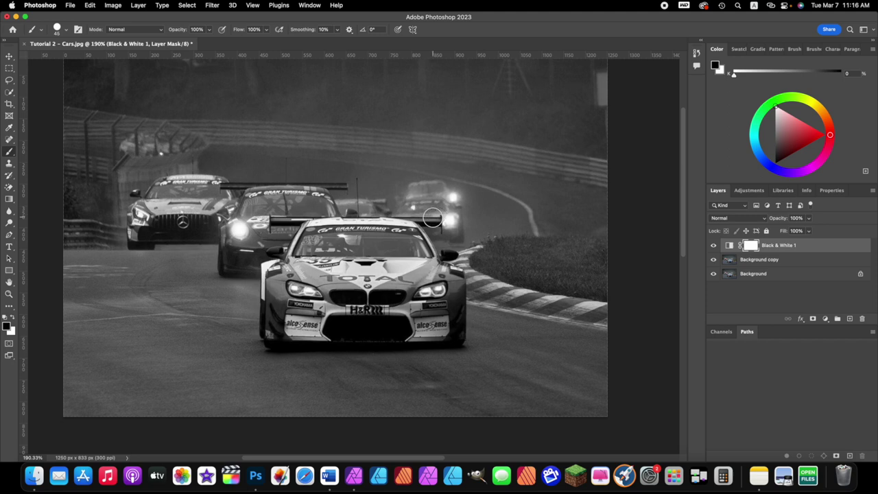
pyautogui.press('[')
pyautogui.press('[')
pyautogui.press(']')
pyautogui.press(']')
pyautogui.press(']')
pyautogui.press(']')
pyautogui.press(']')
pyautogui.press(']')
pyautogui.press(']')
pyautogui.press(']')
pyautogui.press(']')
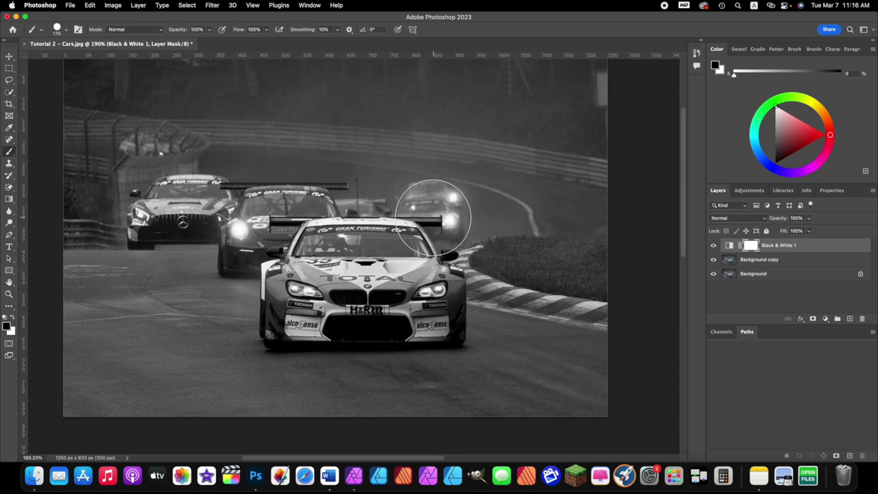
pyautogui.press('[')
pyautogui.press('[')
pyautogui.press('[')
pyautogui.press('[')
pyautogui.press('[')
pyautogui.press('[')
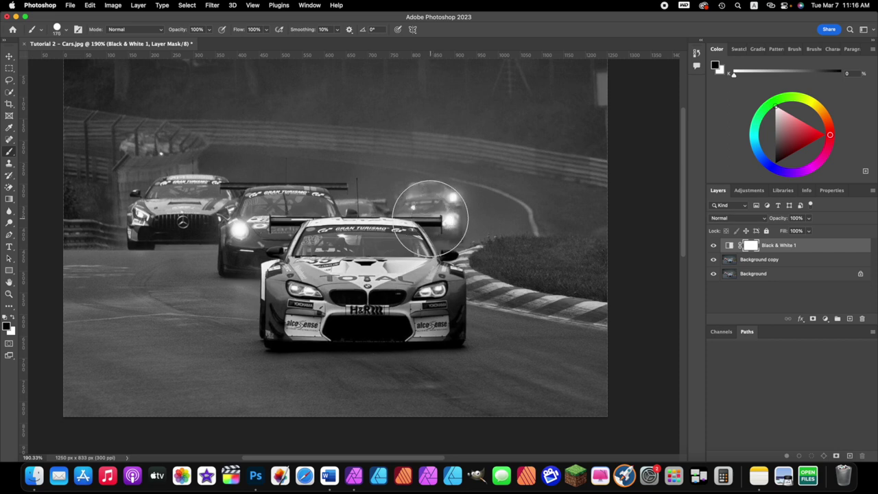
pyautogui.press('[')
pyautogui.press('[')
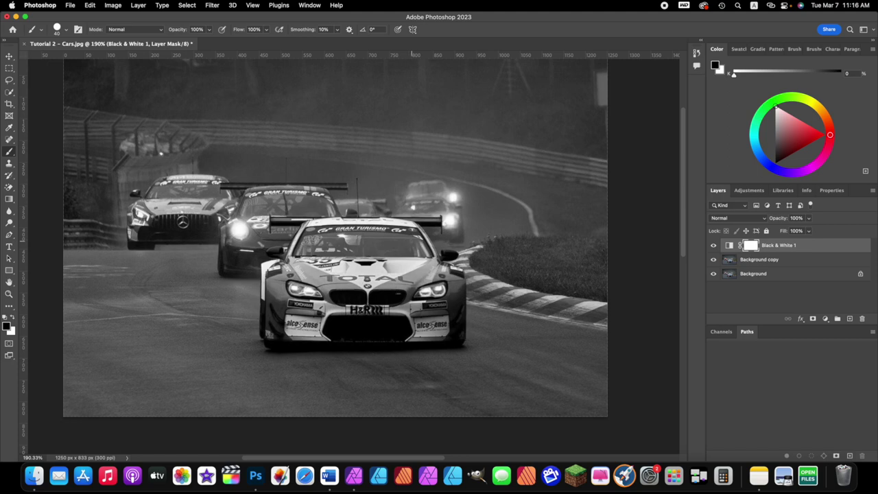
# Step: Reduce the brush size to 20 px for tracing the front car's edges and open the brush's size and hardness settings
pyautogui.scroll(5, 352, 253)
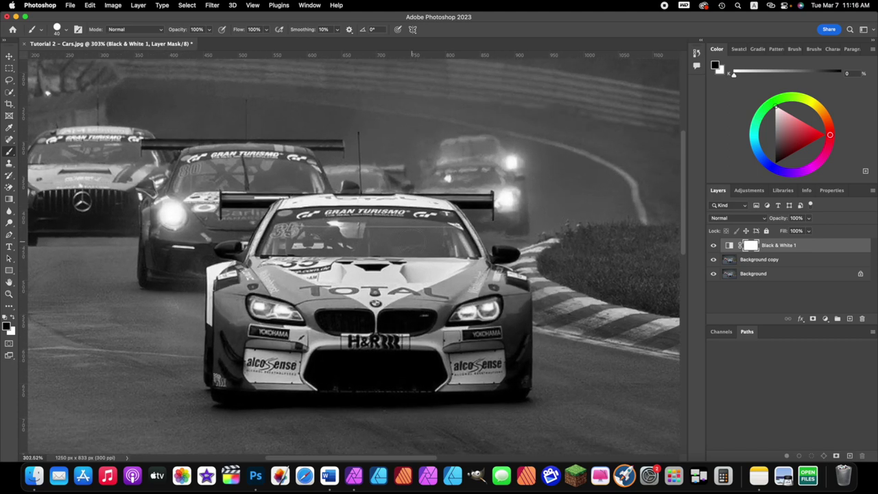
pyautogui.hscroll(2, 410, 241)
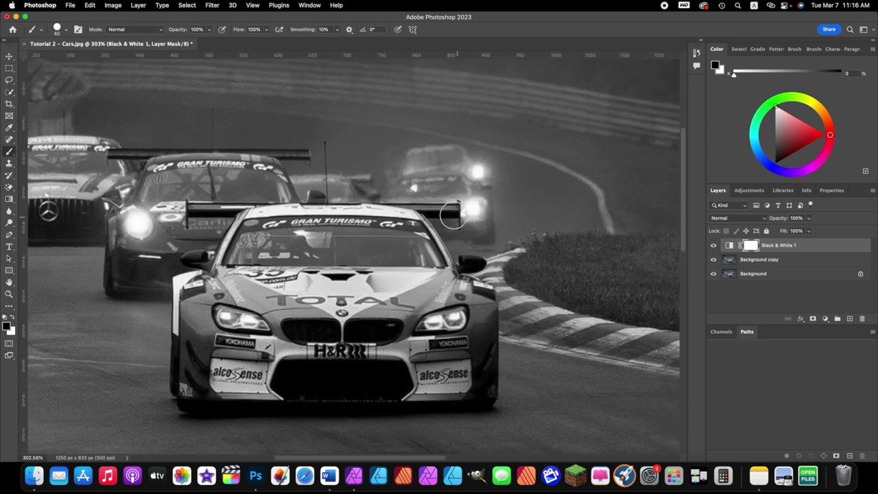
pyautogui.press('[')
pyautogui.press('[')
pyautogui.press('[')
pyautogui.press(']')
pyautogui.press(']')
pyautogui.click(58, 30)
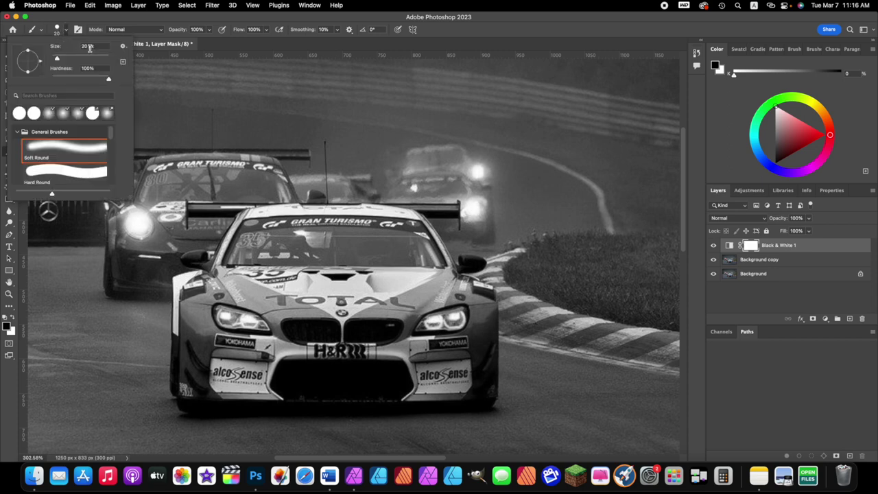
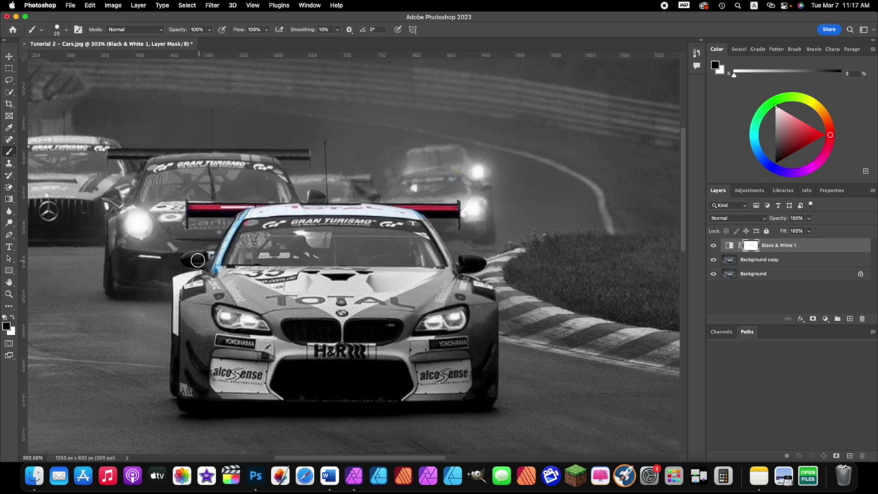
# Step: Paint black on the Black & White layer mask along the front car's sides, lower edge and windscreen pillar to restore their colour
pyautogui.moveTo(201, 261)
pyautogui.mouseDown()
pyautogui.moveTo(212, 266)
pyautogui.moveTo(205, 277)
pyautogui.mouseUp()
pyautogui.moveTo(199, 271)
pyautogui.mouseDown()
pyautogui.moveTo(213, 273)
pyautogui.moveTo(178, 285)
pyautogui.moveTo(177, 397)
pyautogui.mouseUp()
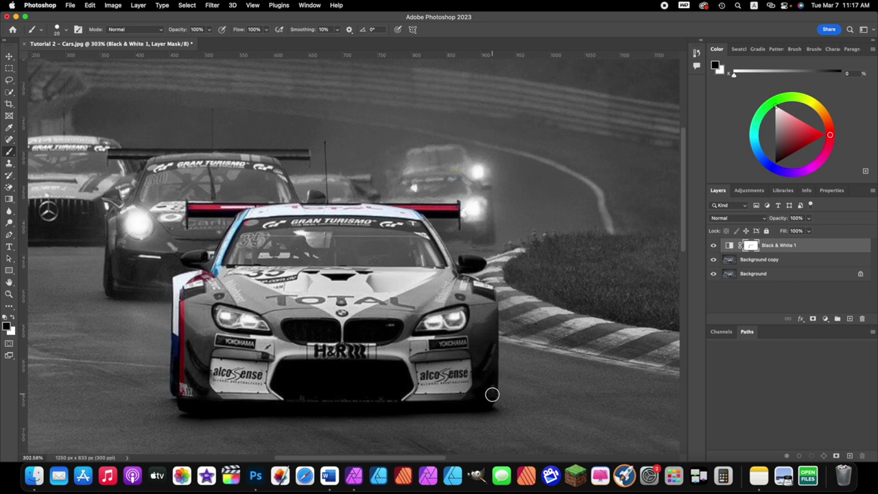
pyautogui.moveTo(492, 394)
pyautogui.mouseDown()
pyautogui.moveTo(492, 290)
pyautogui.moveTo(460, 282)
pyautogui.moveTo(418, 215)
pyautogui.mouseUp()
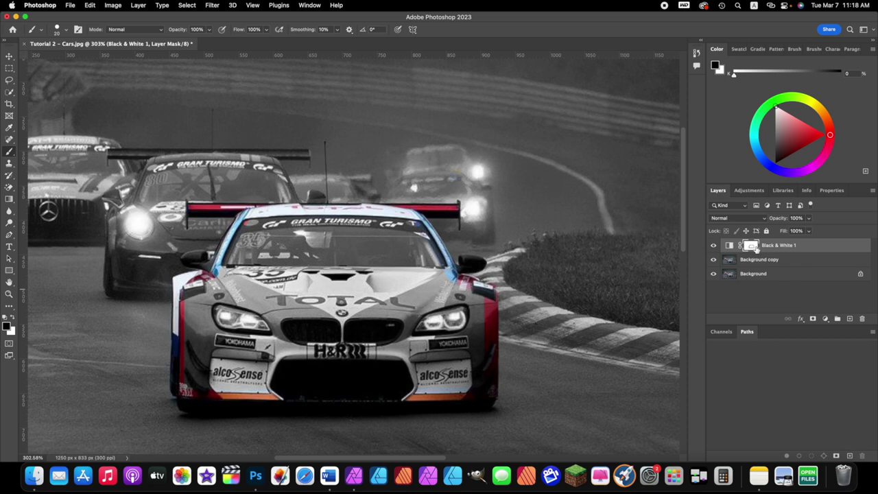
# Step: Display the Black & White layer mask on its own and fill the inside of the car outline with black using a 45 px brush
pyautogui.keyDown('alt'); pyautogui.click(752, 247); pyautogui.keyUp('alt')
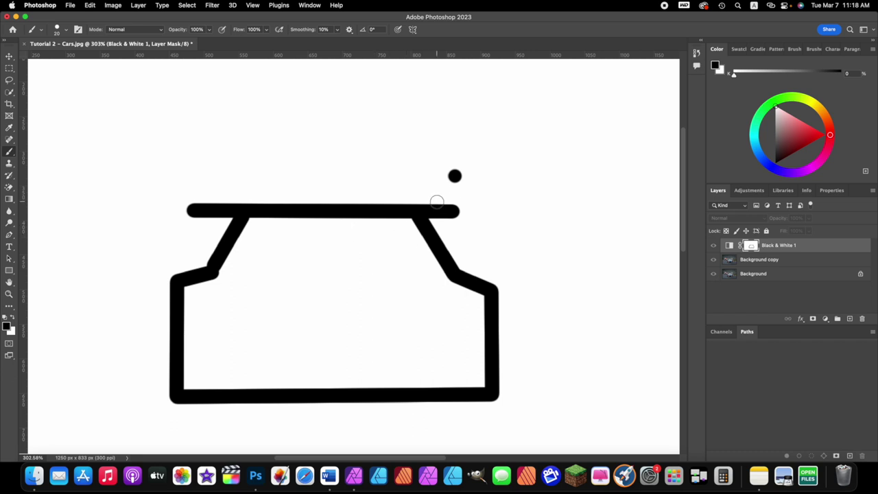
pyautogui.scroll(-3, 443, 231)
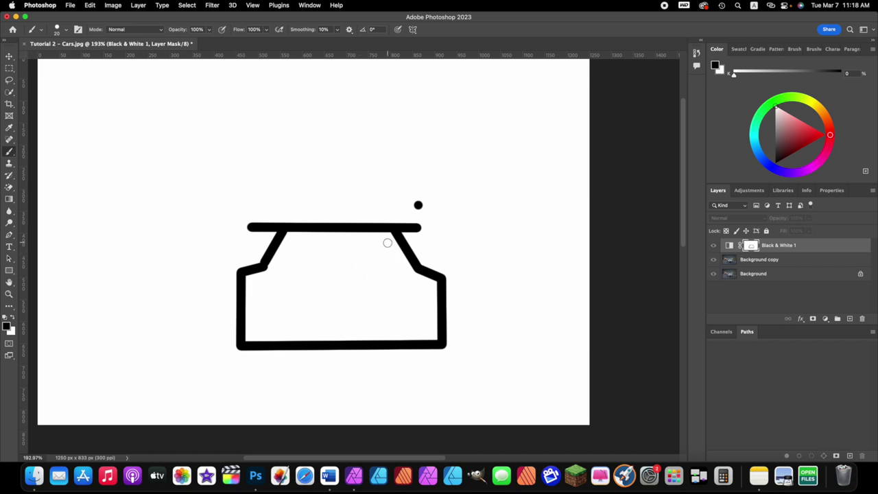
pyautogui.press(']')
pyautogui.press(']')
pyautogui.press(']')
pyautogui.press(']')
pyautogui.press(']')
pyautogui.click(389, 240)
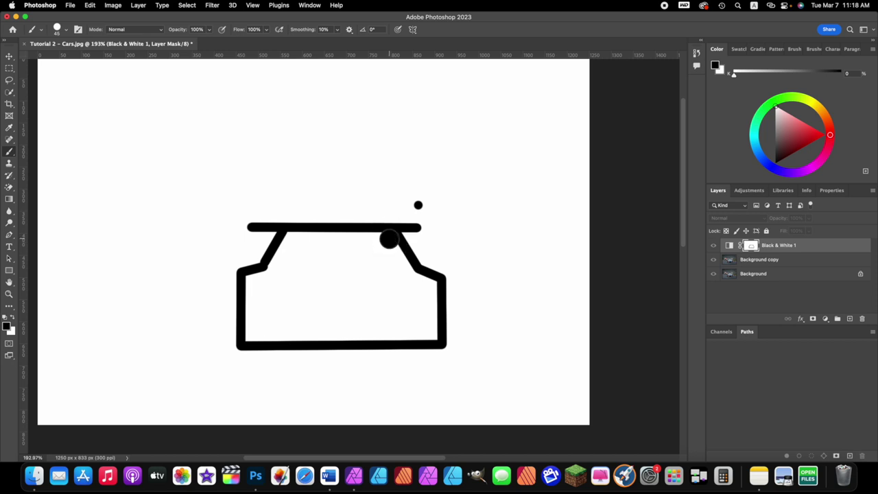
pyautogui.keyDown('shift'); pyautogui.click(290, 237); pyautogui.keyUp('shift')
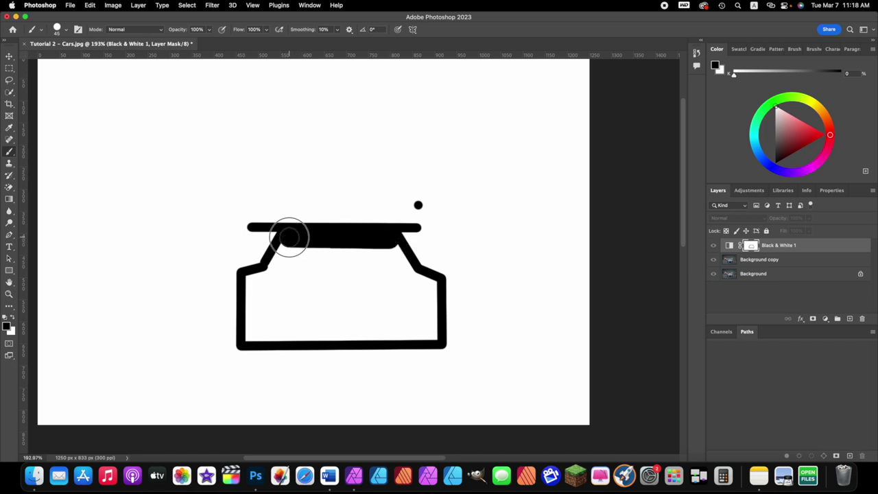
pyautogui.keyDown('shift'); pyautogui.click(286, 334); pyautogui.keyUp('shift')
pyautogui.keyDown('shift'); pyautogui.click(430, 333); pyautogui.keyUp('shift')
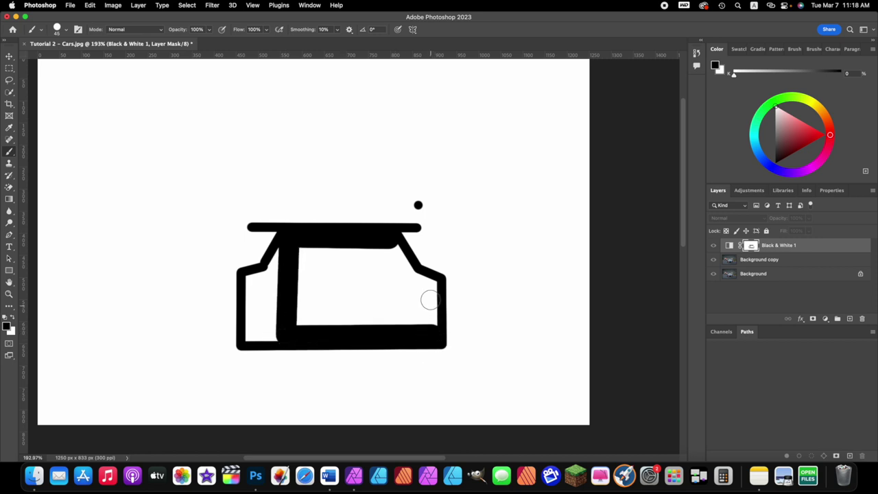
pyautogui.moveTo(429, 288); pyautogui.dragTo(395, 254)
pyautogui.keyDown('shift'); pyautogui.click(296, 254); pyautogui.keyUp('shift')
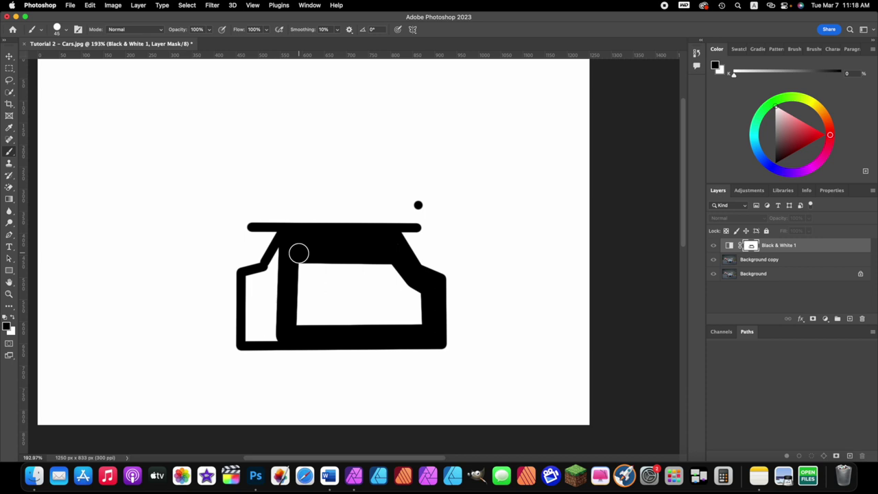
pyautogui.keyDown('shift'); pyautogui.click(302, 321); pyautogui.keyUp('shift')
pyautogui.keyDown('shift'); pyautogui.click(422, 319); pyautogui.keyUp('shift')
pyautogui.moveTo(422, 319)
pyautogui.mouseDown()
pyautogui.moveTo(417, 296)
pyautogui.moveTo(338, 267)
pyautogui.moveTo(318, 316)
pyautogui.moveTo(355, 297)
pyautogui.moveTo(365, 309)
pyautogui.moveTo(391, 294)
pyautogui.moveTo(412, 302)
pyautogui.moveTo(391, 270)
pyautogui.moveTo(319, 268)
pyautogui.moveTo(322, 277)
pyautogui.moveTo(310, 281)
pyautogui.moveTo(385, 310)
pyautogui.moveTo(249, 337)
pyautogui.moveTo(264, 330)
pyautogui.moveTo(251, 282)
pyautogui.moveTo(275, 288)
pyautogui.moveTo(276, 313)
pyautogui.moveTo(266, 319)
pyautogui.moveTo(278, 257)
pyautogui.moveTo(266, 275)
pyautogui.moveTo(365, 279)
pyautogui.mouseUp()
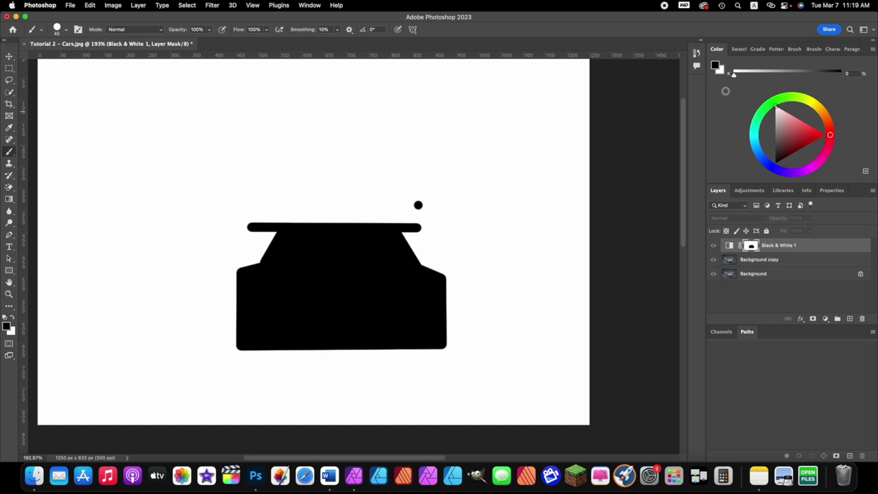
# Step: Cover the stray black dot above the car shape with white on the mask and return to the normal image view
pyautogui.press('x')
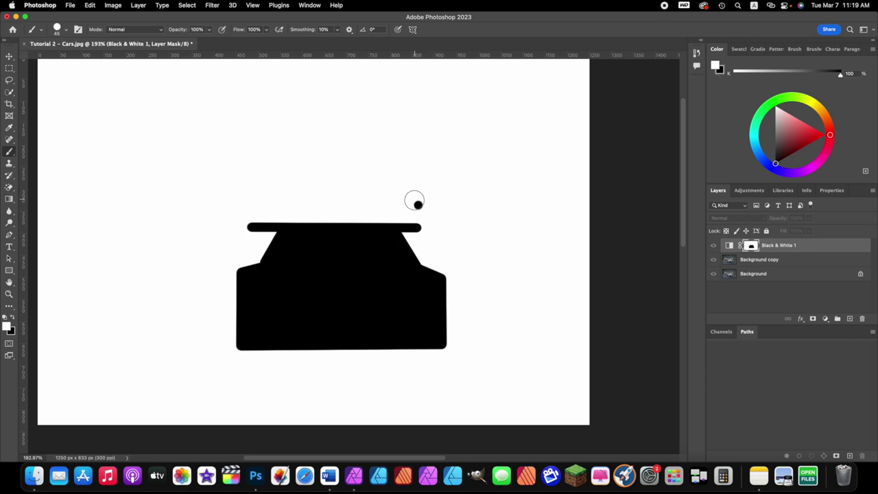
pyautogui.press(']')
pyautogui.press(']')
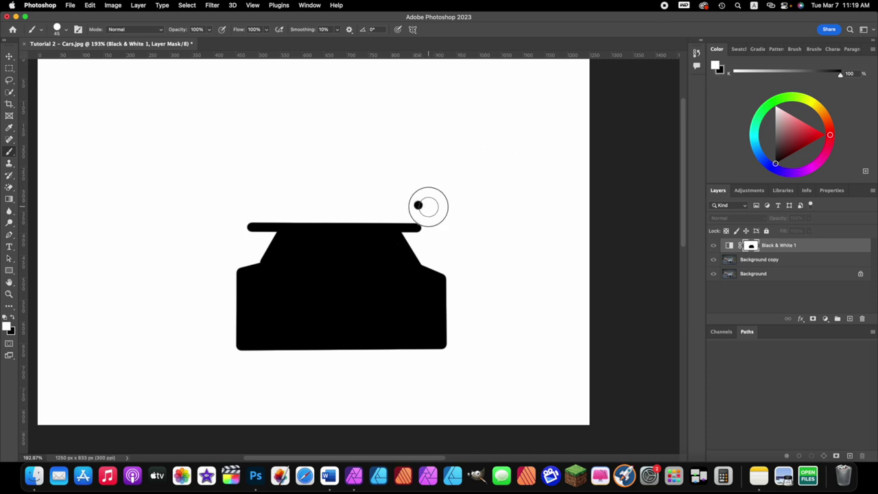
pyautogui.click(421, 204)
pyautogui.press('[')
pyautogui.press('[')
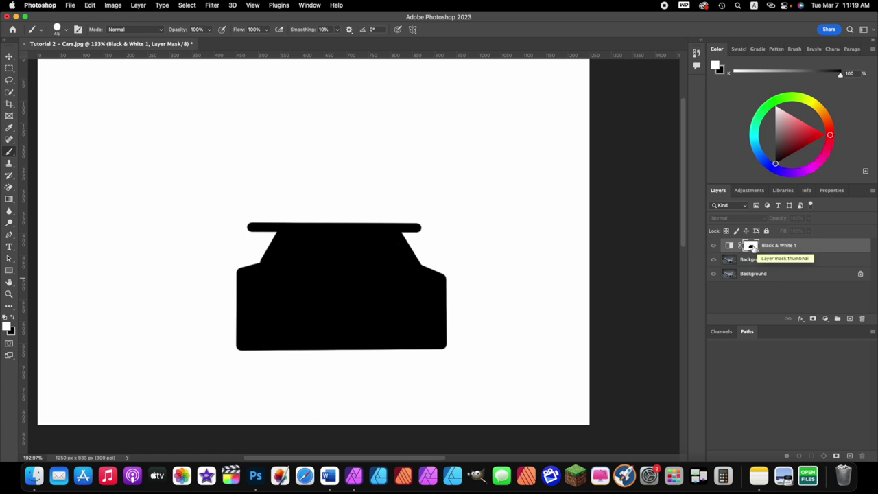
pyautogui.keyDown('alt'); pyautogui.click(752, 248); pyautogui.keyUp('alt')
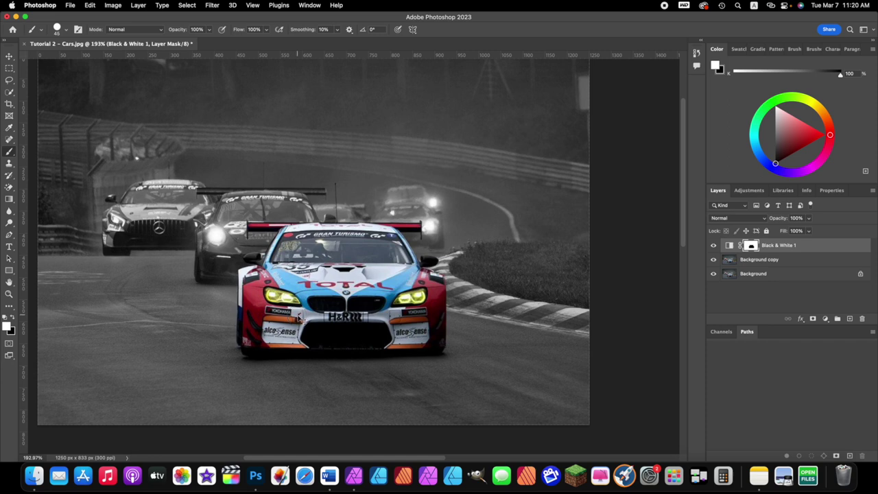
pyautogui.scroll(1, 300, 317)
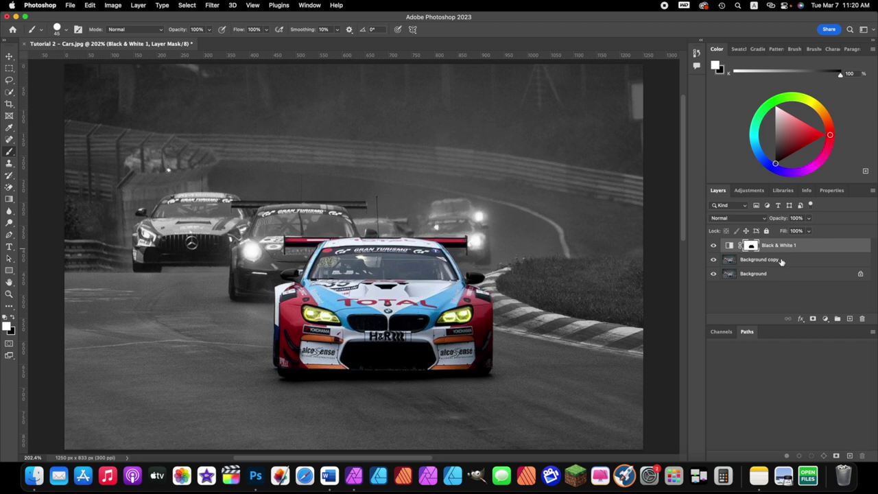
# Step: Delete both the Black & White adjustment layer and the Background copy layer
pyautogui.keyDown('shift'); pyautogui.click(760, 259); pyautogui.keyUp('shift')
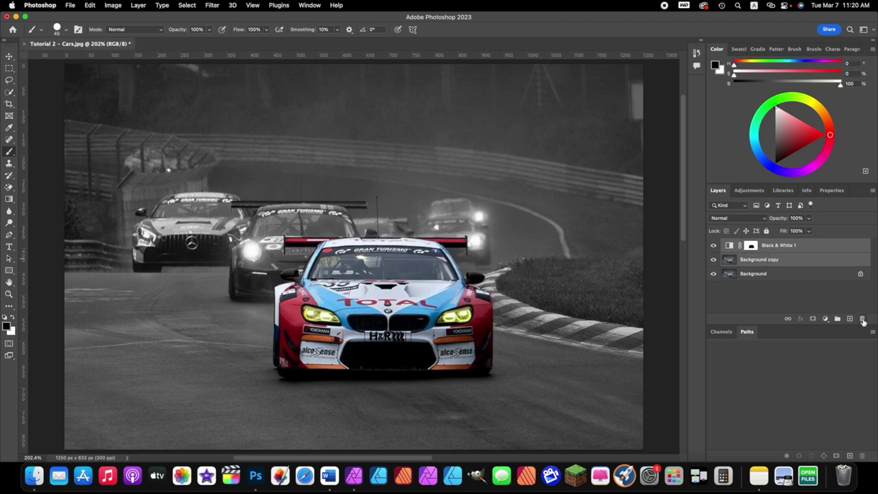
pyautogui.click(863, 320)
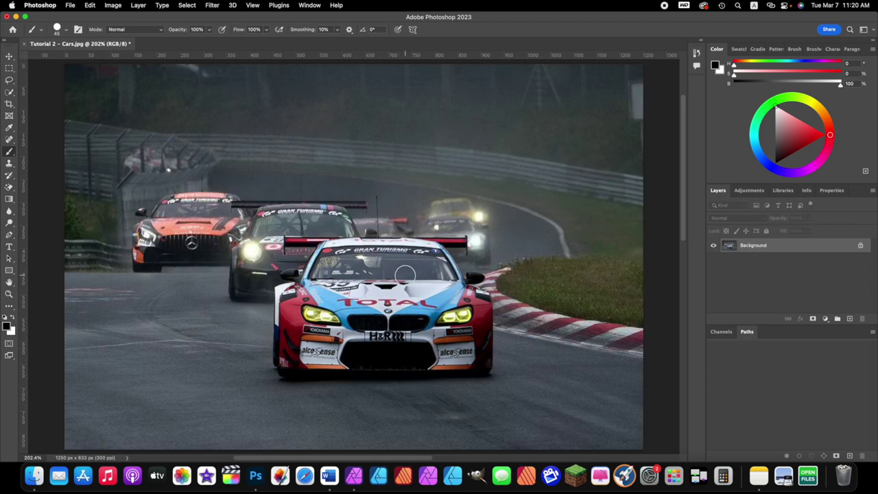
# Step: Duplicate the Background layer into a new layer and keep the copy active
pyautogui.press('super+minus')
pyautogui.press('super+minus')
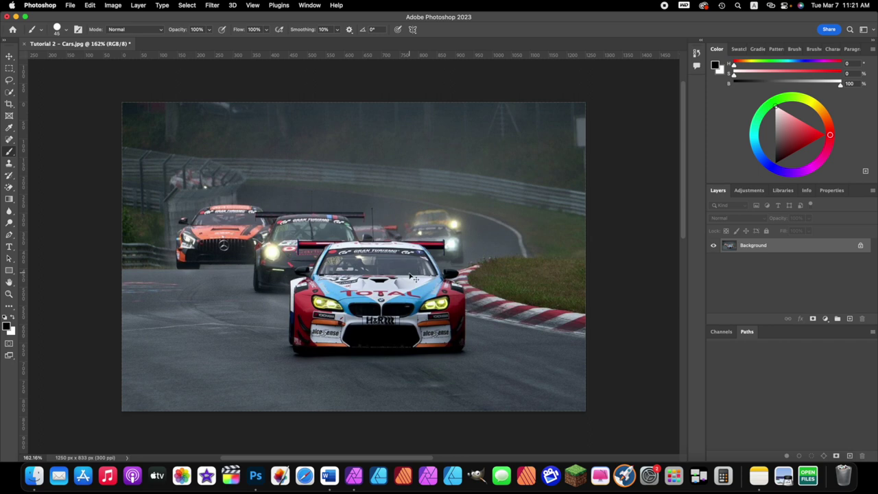
pyautogui.press('super+j')
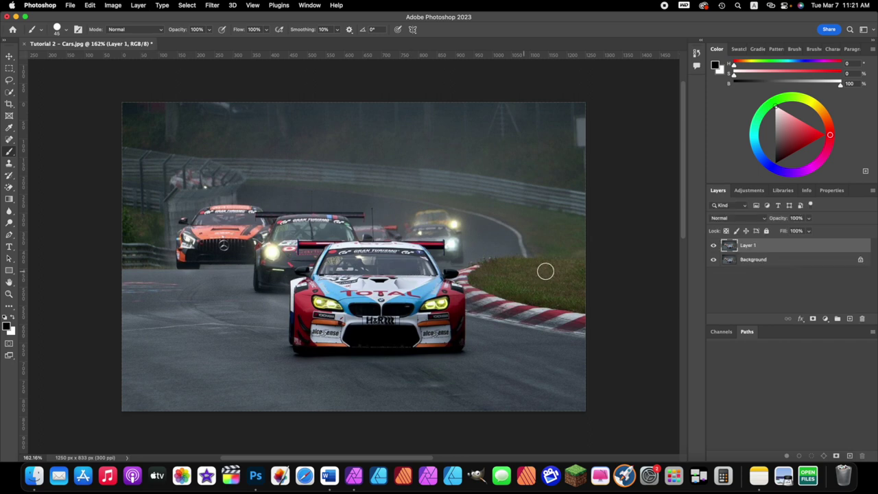
pyautogui.rightClick(772, 262)
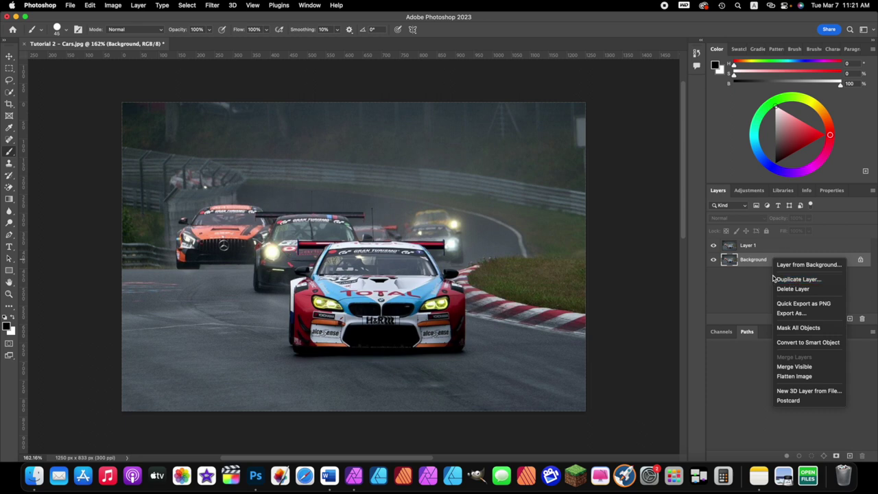
pyautogui.click(761, 270)
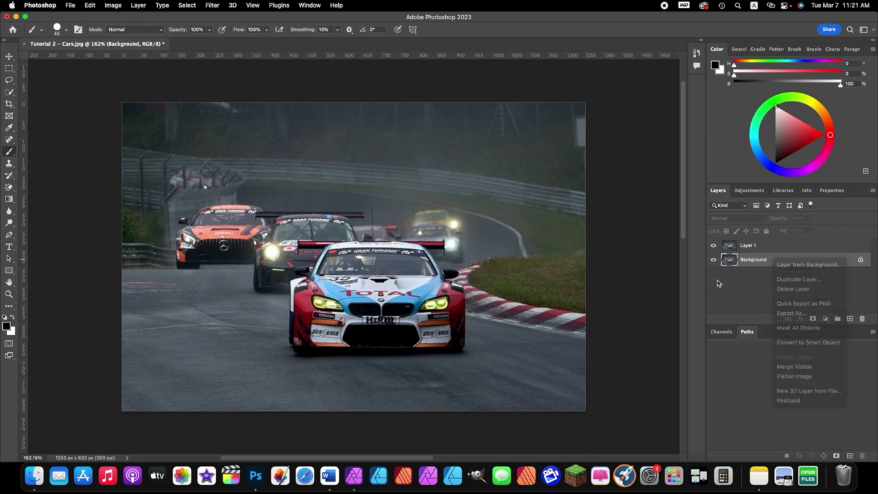
pyautogui.click(755, 247)
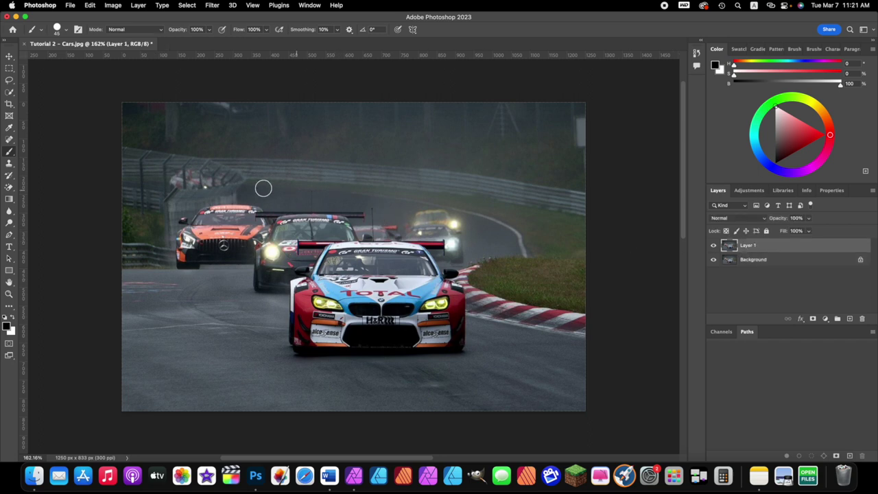
# Step: Select the front car's body, bumper and windscreen with the Quick Selection tool set to add to the selection
pyautogui.click(8, 92)
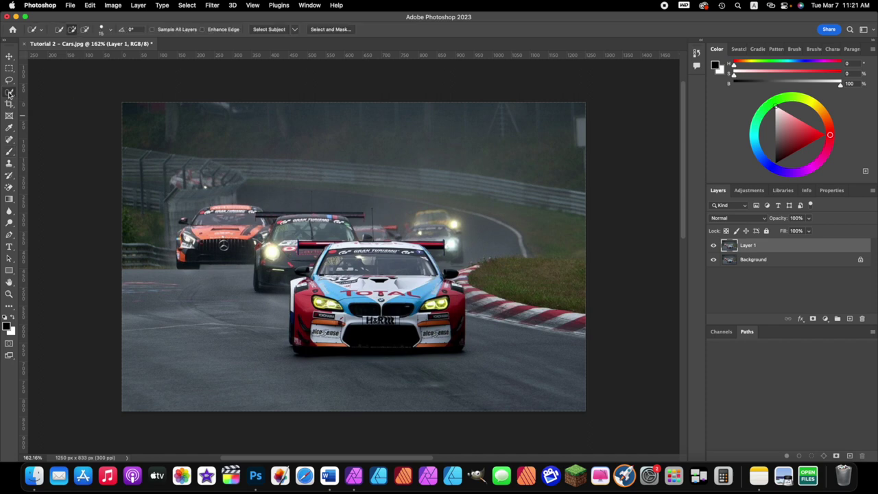
pyautogui.click(60, 32)
pyautogui.click(72, 31)
pyautogui.scroll(5, 373, 271)
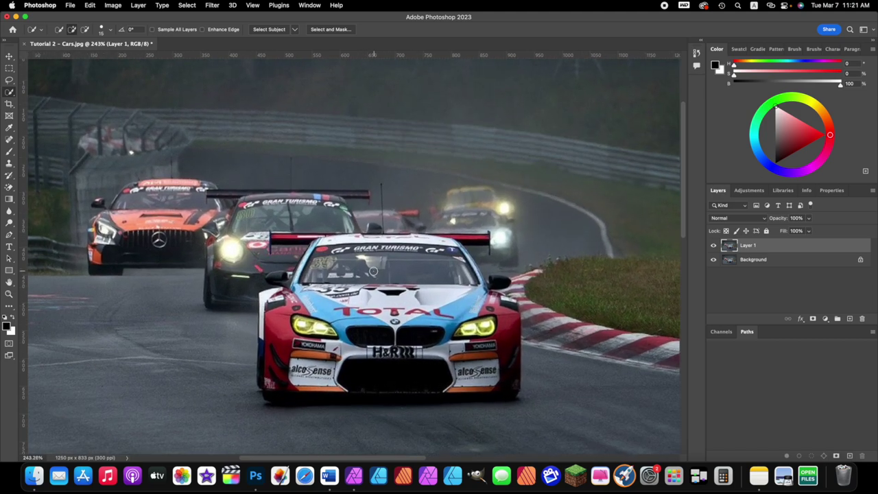
pyautogui.scroll(2, 366, 269)
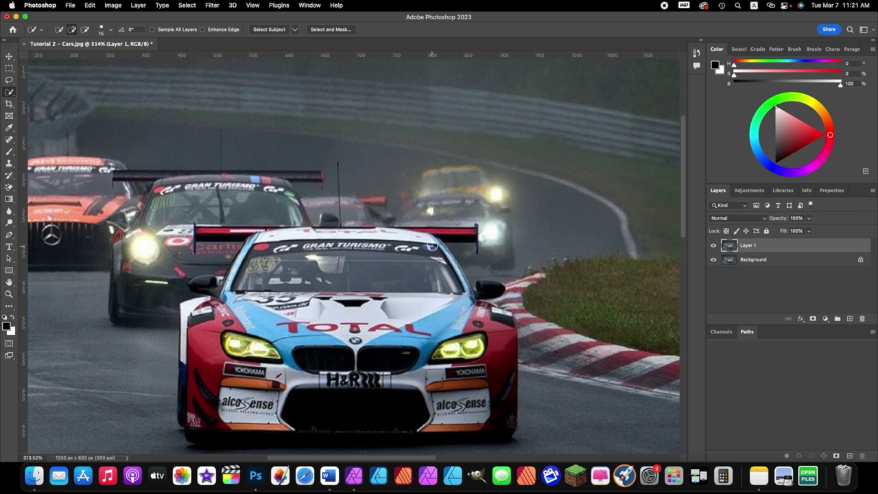
pyautogui.moveTo(433, 244)
pyautogui.mouseDown()
pyautogui.moveTo(434, 264)
pyautogui.moveTo(500, 346)
pyautogui.moveTo(504, 391)
pyautogui.moveTo(474, 405)
pyautogui.moveTo(287, 406)
pyautogui.mouseUp()
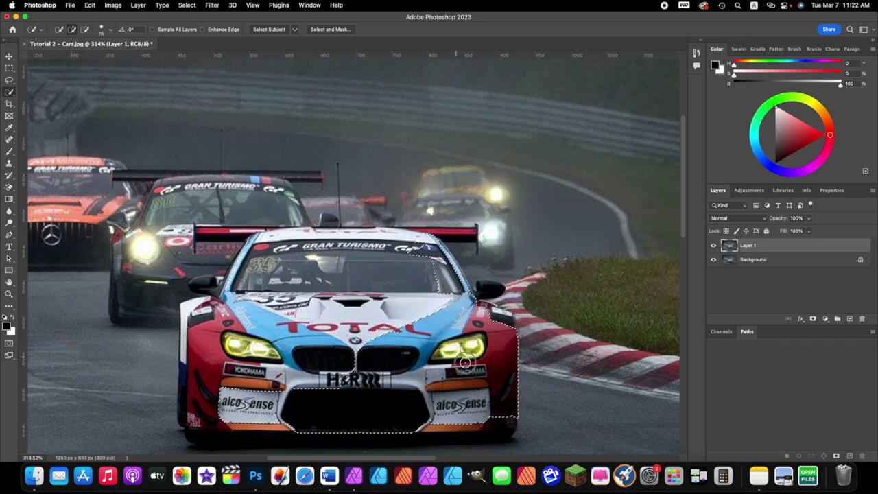
pyautogui.moveTo(463, 364)
pyautogui.mouseDown()
pyautogui.moveTo(438, 289)
pyautogui.moveTo(418, 285)
pyautogui.moveTo(394, 293)
pyautogui.moveTo(345, 342)
pyautogui.moveTo(282, 373)
pyautogui.moveTo(280, 325)
pyautogui.moveTo(258, 367)
pyautogui.moveTo(319, 371)
pyautogui.moveTo(252, 349)
pyautogui.moveTo(245, 393)
pyautogui.moveTo(211, 378)
pyautogui.moveTo(222, 328)
pyautogui.moveTo(210, 310)
pyautogui.moveTo(197, 312)
pyautogui.moveTo(198, 406)
pyautogui.moveTo(190, 417)
pyautogui.moveTo(188, 386)
pyautogui.moveTo(195, 415)
pyautogui.moveTo(235, 432)
pyautogui.moveTo(380, 427)
pyautogui.moveTo(386, 443)
pyautogui.moveTo(473, 421)
pyautogui.moveTo(498, 390)
pyautogui.moveTo(500, 319)
pyautogui.moveTo(479, 293)
pyautogui.moveTo(495, 290)
pyautogui.moveTo(470, 274)
pyautogui.moveTo(447, 278)
pyautogui.moveTo(456, 282)
pyautogui.moveTo(447, 257)
pyautogui.moveTo(422, 236)
pyautogui.moveTo(292, 233)
pyautogui.mouseUp()
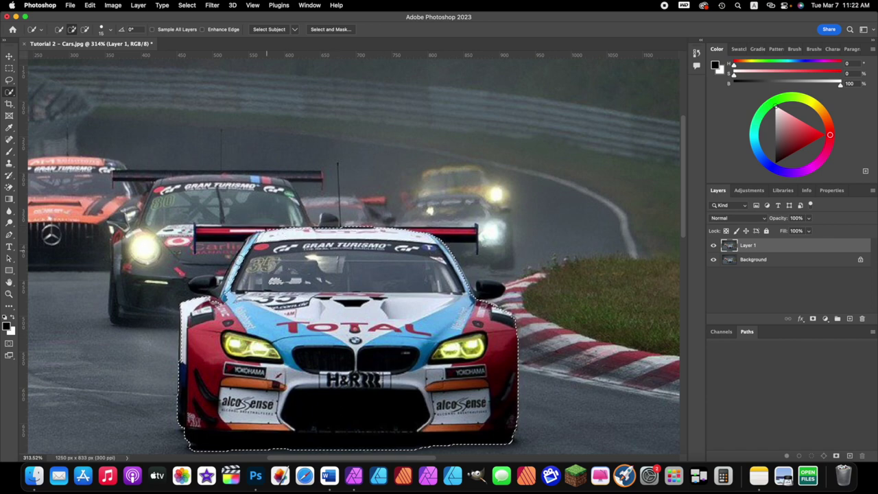
# Step: Extend the quick selection over the front car's roof, windscreen edges and rear wing
pyautogui.scroll(5, 345, 256)
pyautogui.scroll(2, 361, 230)
pyautogui.hscroll(-5, 362, 229)
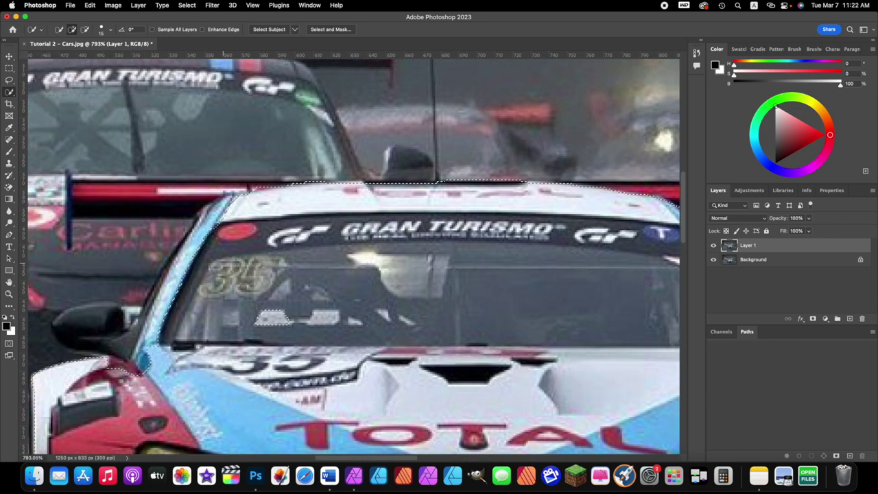
pyautogui.moveTo(362, 230); pyautogui.dragTo(262, 353)
pyautogui.moveTo(353, 206)
pyautogui.mouseDown()
pyautogui.moveTo(313, 212)
pyautogui.moveTo(360, 198)
pyautogui.moveTo(255, 190)
pyautogui.mouseUp()
pyautogui.hscroll(5, 346, 202)
pyautogui.scroll(1, 346, 203)
pyautogui.hscroll(5, 347, 203)
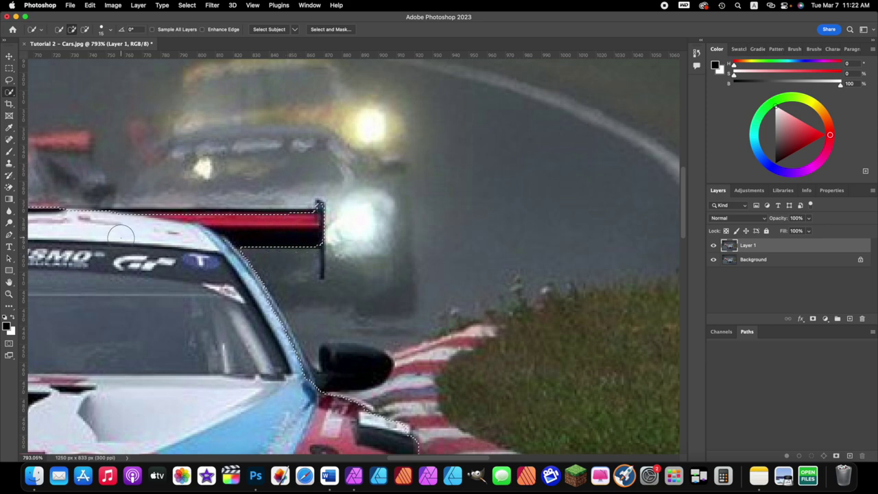
pyautogui.moveTo(121, 235); pyautogui.dragTo(184, 302)
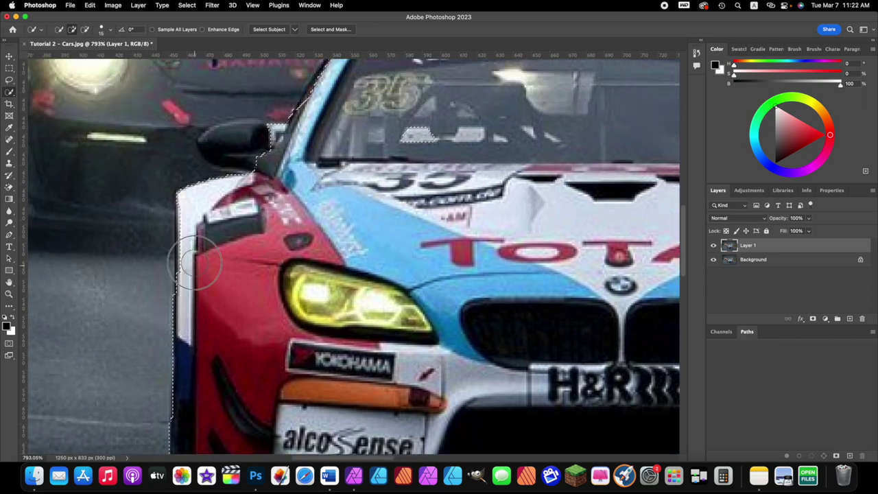
# Step: Refine the quick selection along the grass-side windscreen pillar, subtracting the background patch between the rear wing and the mirror
pyautogui.hscroll(10, 319, 283)
pyautogui.scroll(-5, 319, 283)
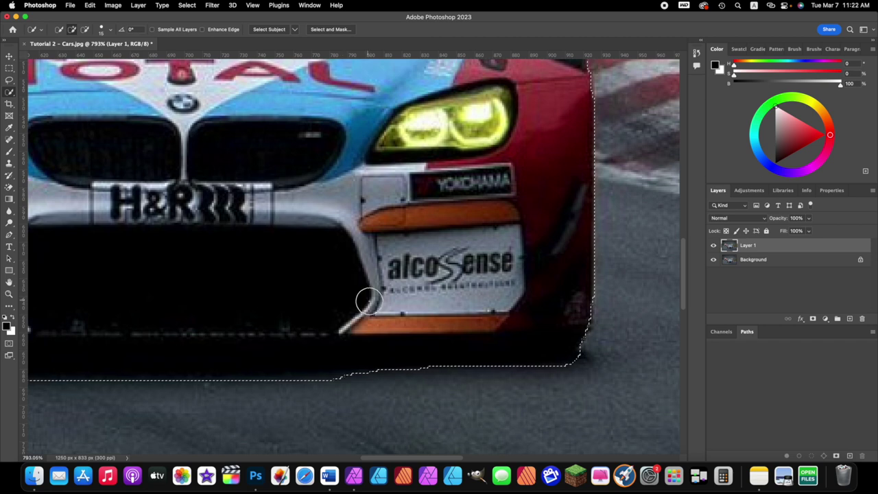
pyautogui.scroll(10, 369, 300)
pyautogui.hscroll(4, 370, 302)
pyautogui.scroll(1, 371, 302)
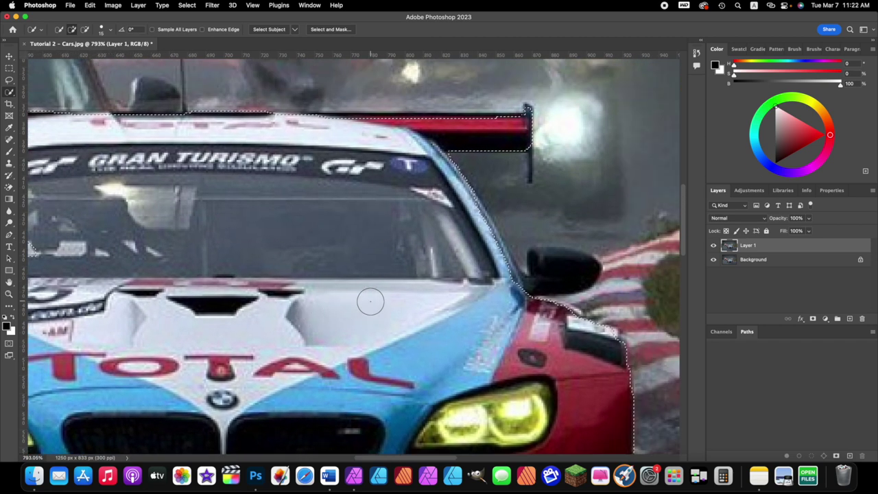
pyautogui.moveTo(514, 273)
pyautogui.mouseDown()
pyautogui.moveTo(485, 206)
pyautogui.moveTo(477, 216)
pyautogui.mouseUp()
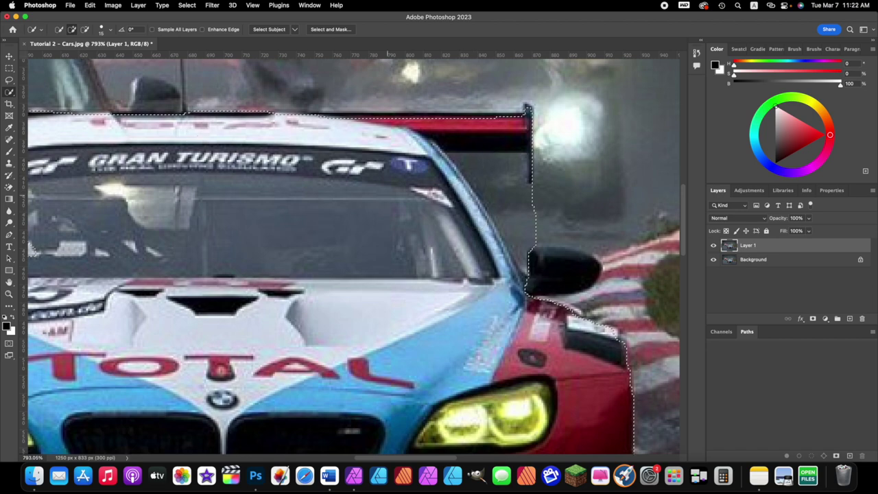
pyautogui.scroll(-5, 354, 258)
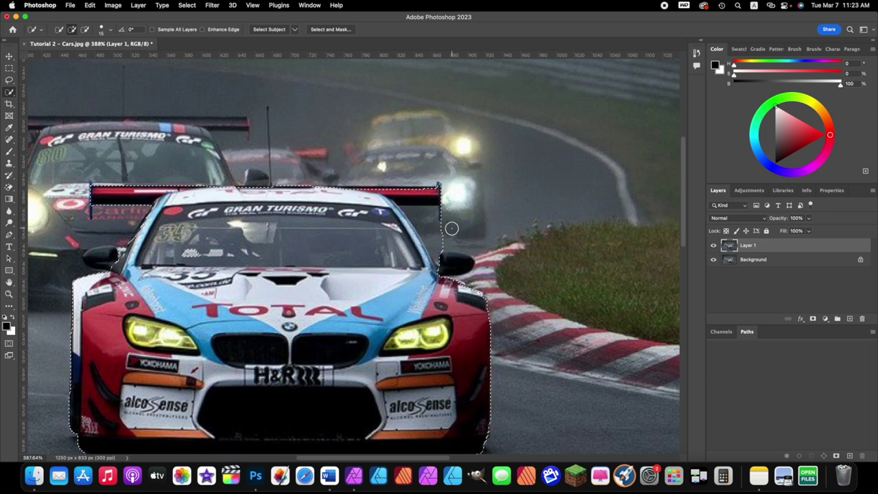
pyautogui.press('alt')
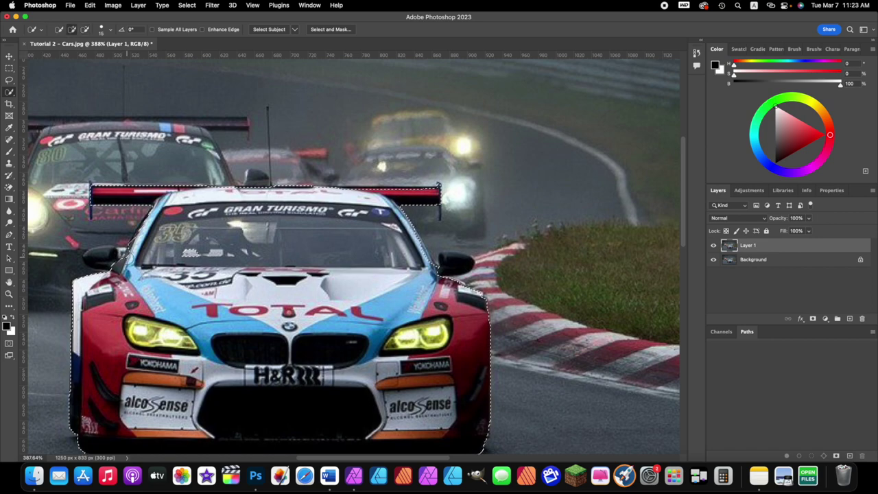
# Step: Trim the light background patch between the mirror and the windscreen pillar facing the black car from the selection using the Lasso tool
pyautogui.scroll(5, 121, 261)
pyautogui.hscroll(-2, 127, 257)
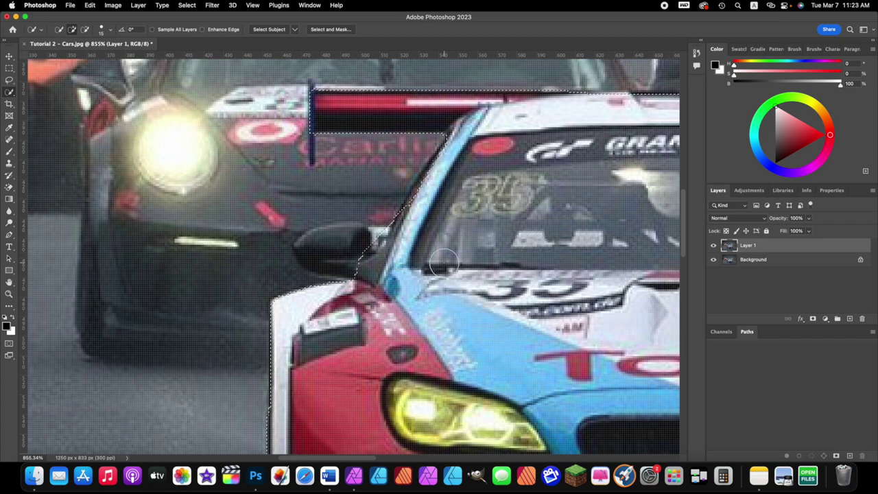
pyautogui.scroll(-3, 480, 251)
pyautogui.hscroll(3, 494, 291)
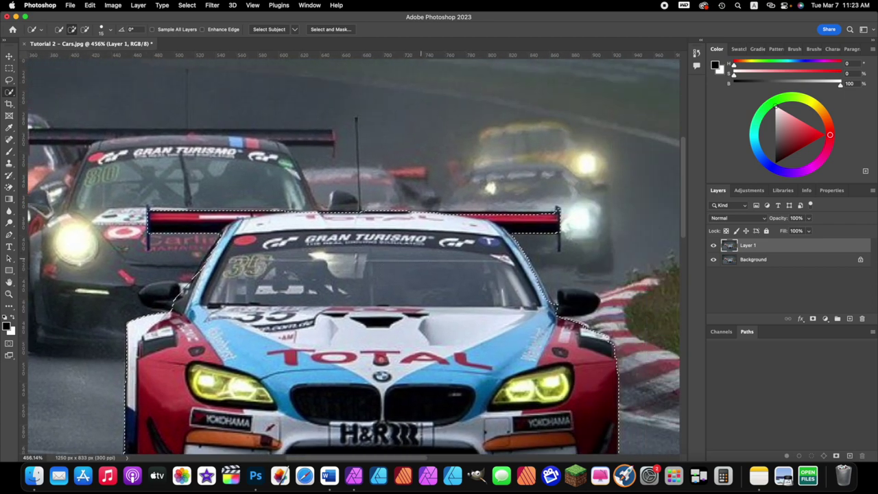
pyautogui.scroll(5, 492, 294)
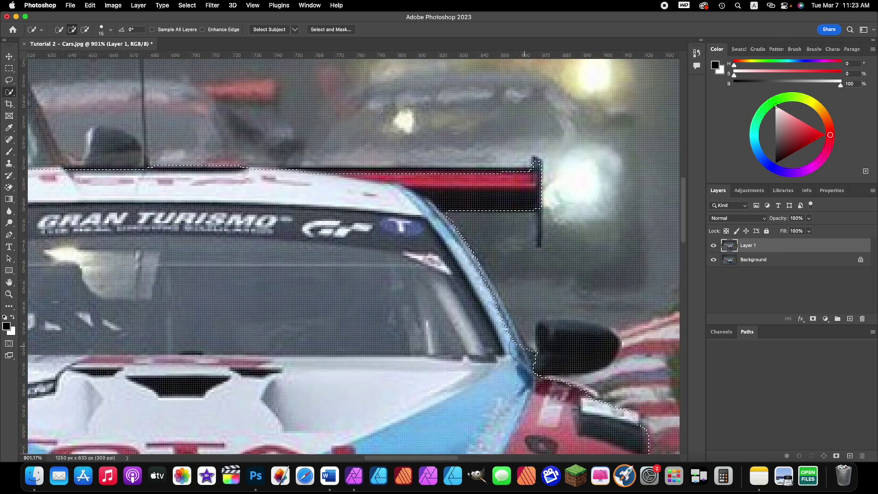
pyautogui.hscroll(-10, 514, 346)
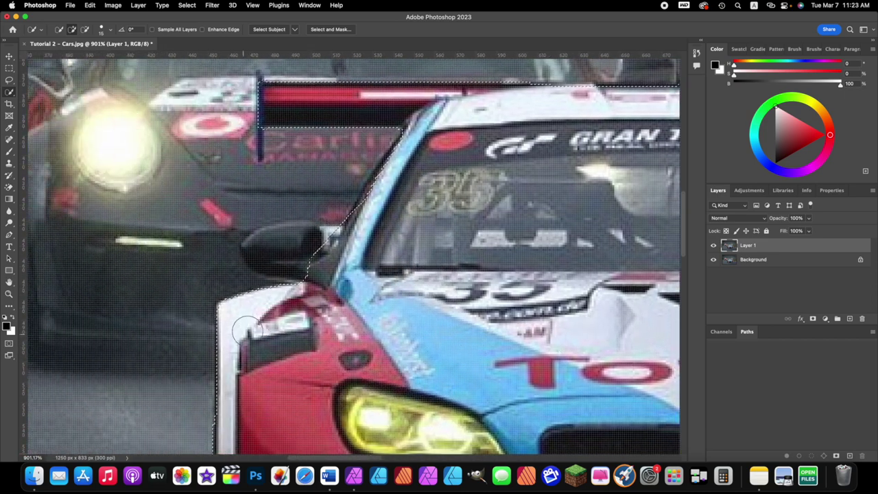
pyautogui.hscroll(-5, 247, 331)
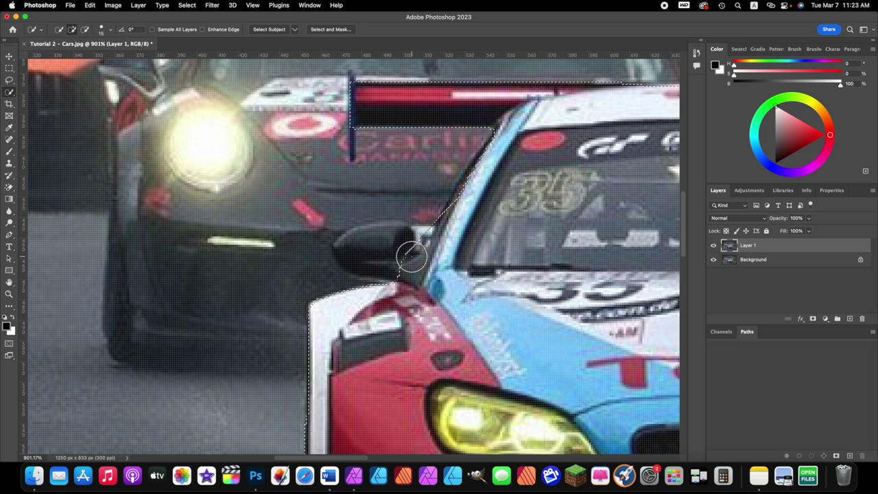
pyautogui.click(9, 81)
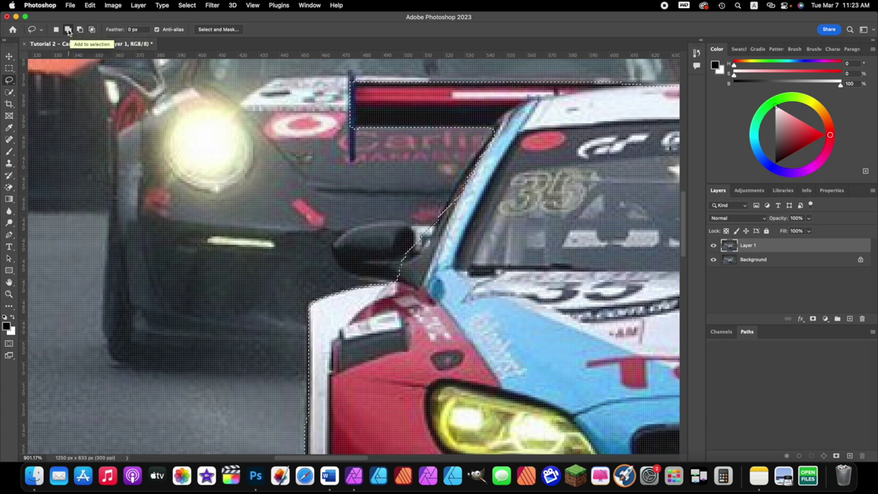
pyautogui.click(68, 31)
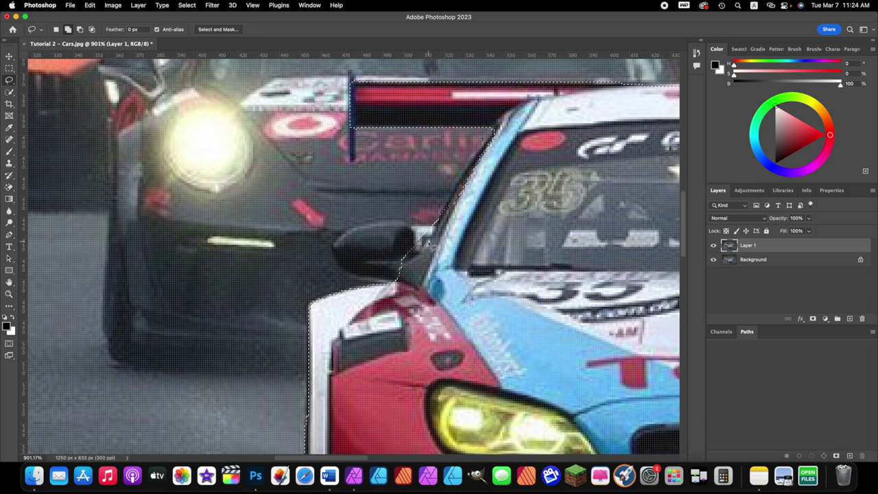
pyautogui.moveTo(425, 238)
pyautogui.mouseDown()
pyautogui.moveTo(435, 216)
pyautogui.moveTo(437, 232)
pyautogui.moveTo(418, 252)
pyautogui.moveTo(415, 225)
pyautogui.mouseUp()
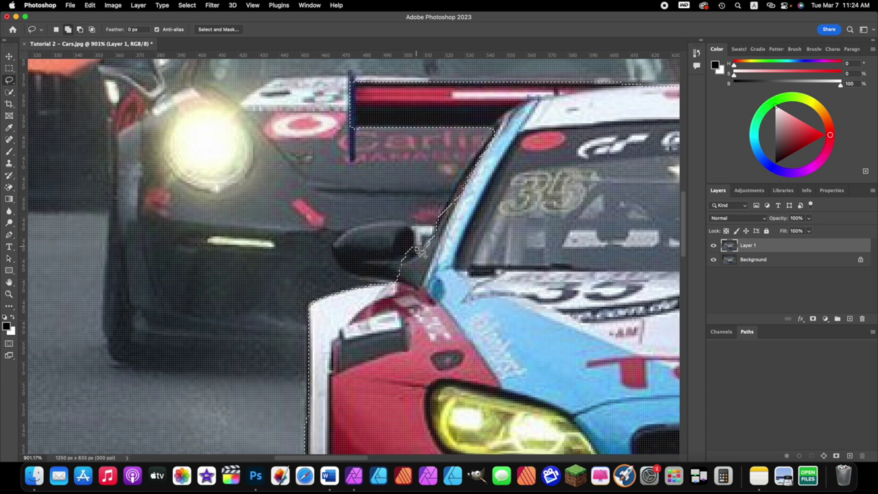
# Step: Add the dark outer edge of the windscreen pillar facing the black car to the selection with a Lasso outline
pyautogui.scroll(5, 419, 260)
pyautogui.hscroll(3, 418, 261)
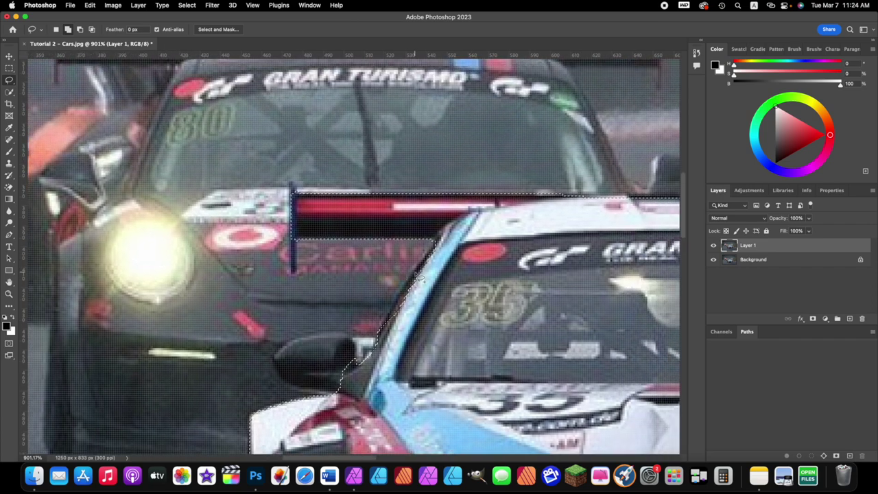
pyautogui.moveTo(440, 245)
pyautogui.mouseDown()
pyautogui.moveTo(400, 288)
pyautogui.moveTo(385, 335)
pyautogui.moveTo(412, 337)
pyautogui.moveTo(435, 325)
pyautogui.moveTo(460, 285)
pyautogui.moveTo(466, 246)
pyautogui.mouseUp()
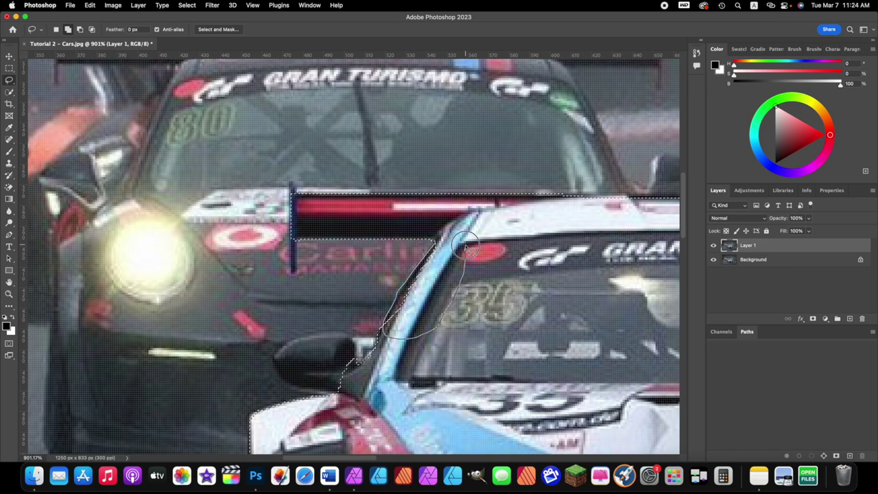
pyautogui.moveTo(466, 247); pyautogui.dragTo(465, 246)
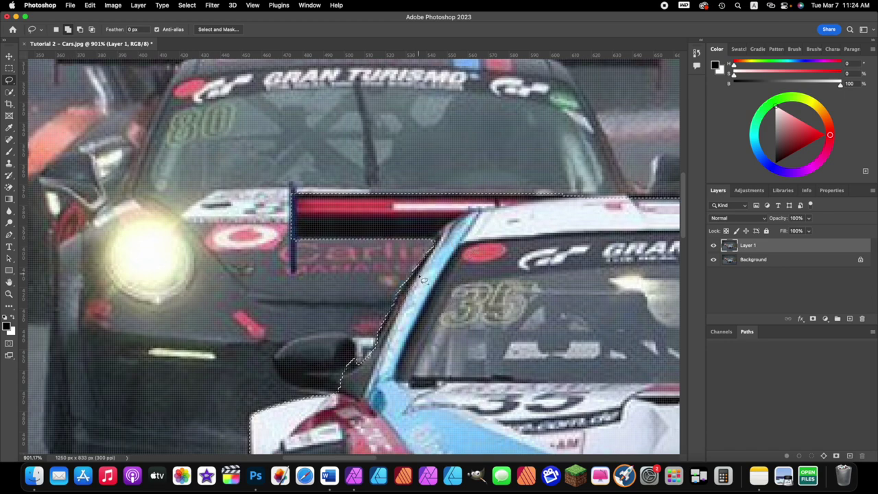
# Step: Add the outer edge of the grass-side windscreen pillar, down to the mirror base, to the selection with a Lasso outline
pyautogui.hscroll(15, 418, 289)
pyautogui.scroll(-1, 411, 307)
pyautogui.hscroll(1, 412, 307)
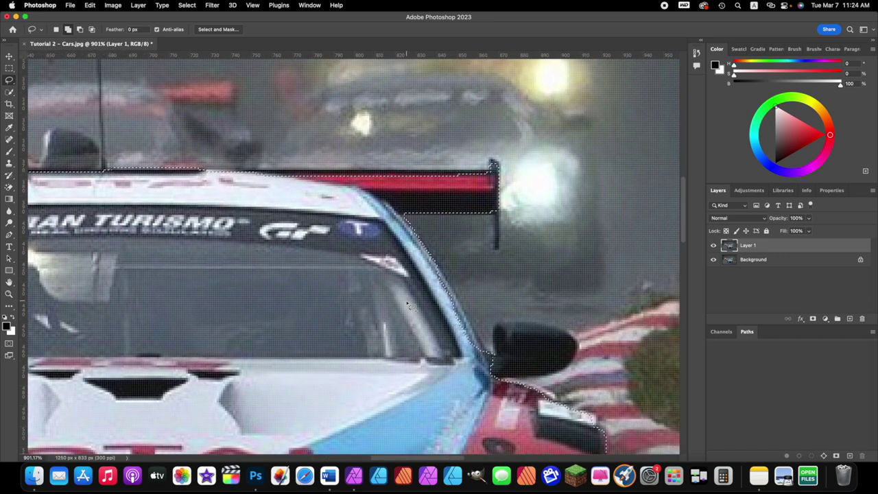
pyautogui.scroll(-1, 448, 266)
pyautogui.scroll(-1, 448, 266)
pyautogui.hscroll(1, 449, 267)
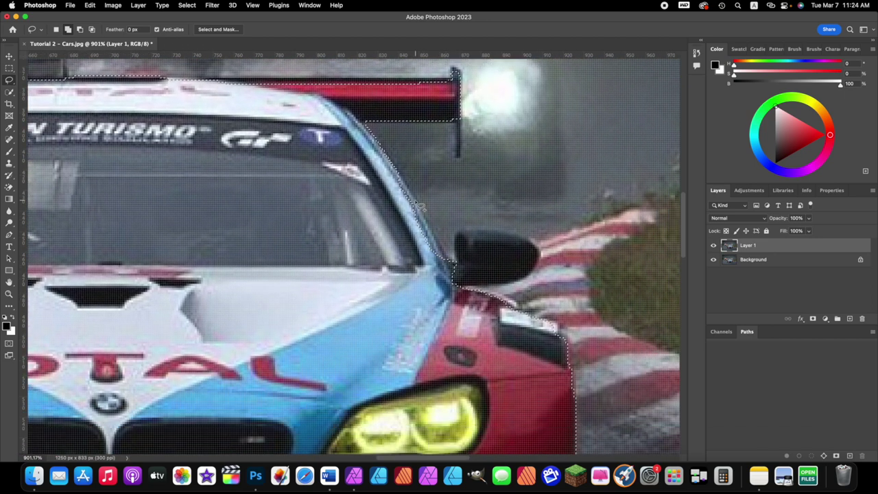
pyautogui.scroll(5, 413, 198)
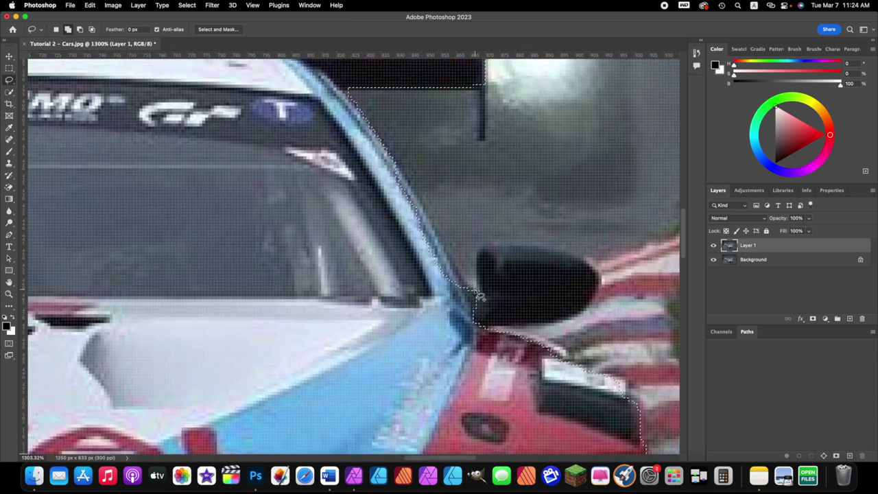
pyautogui.moveTo(464, 282)
pyautogui.mouseDown()
pyautogui.moveTo(391, 155)
pyautogui.moveTo(382, 150)
pyautogui.moveTo(349, 164)
pyautogui.moveTo(333, 226)
pyautogui.moveTo(341, 309)
pyautogui.moveTo(405, 403)
pyautogui.moveTo(430, 410)
pyautogui.mouseUp()
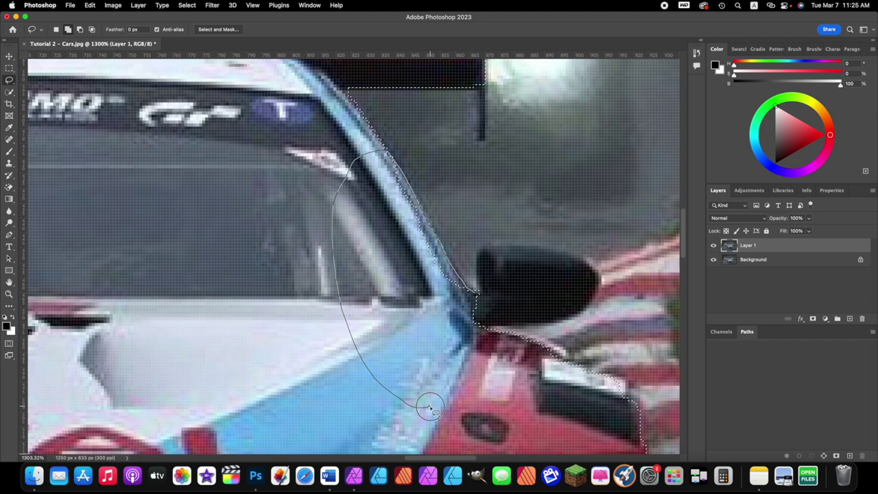
pyautogui.moveTo(429, 409); pyautogui.dragTo(429, 410)
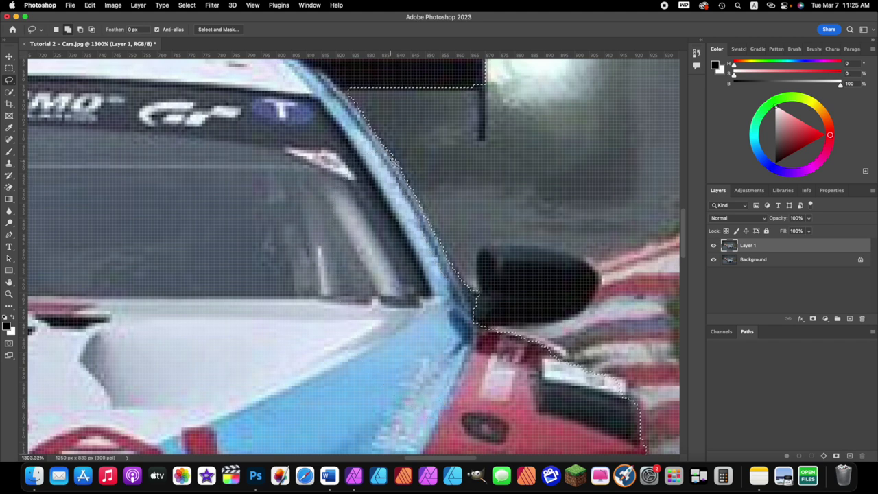
pyautogui.scroll(-5, 409, 355)
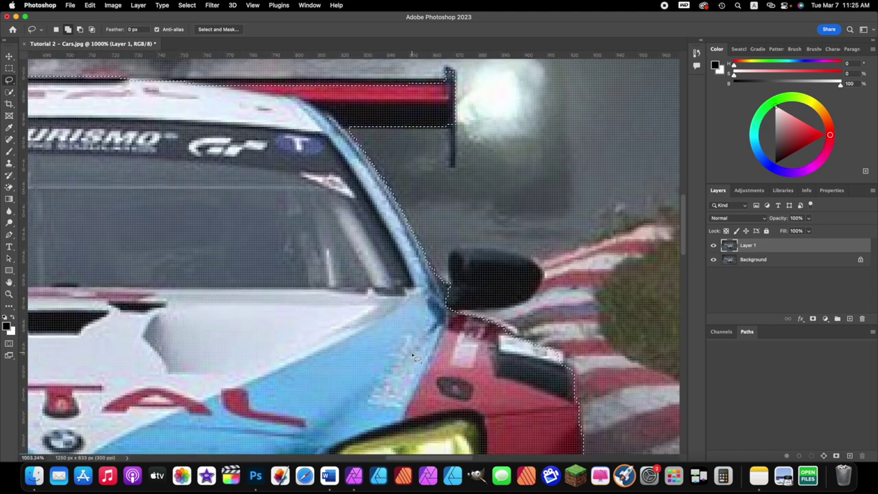
# Step: Subtract the black shadow strip beneath the front car's bumper from the selection using the Quick Selection tool
pyautogui.scroll(-15, 534, 420)
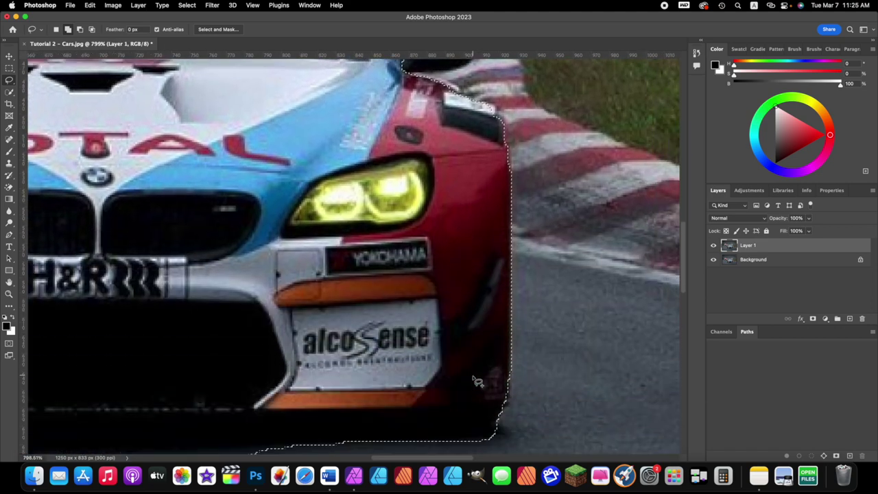
pyautogui.hscroll(-5, 467, 382)
pyautogui.hscroll(-5, 319, 341)
pyautogui.scroll(1, 329, 341)
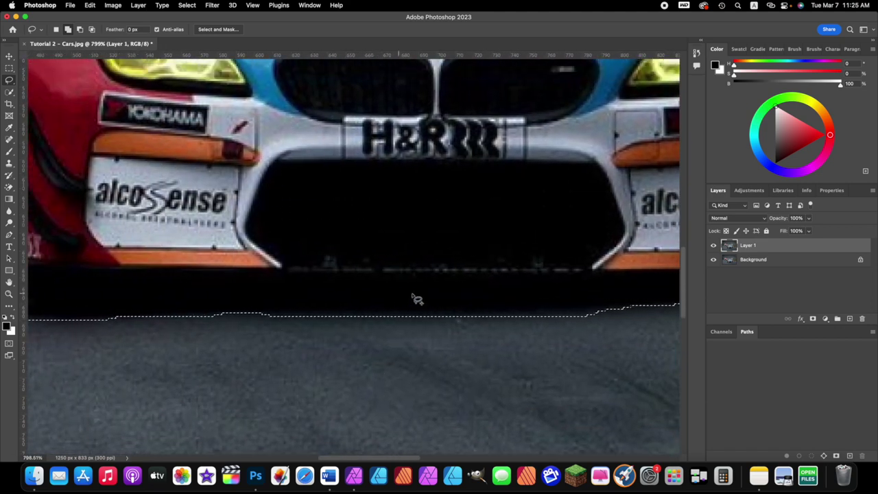
pyautogui.scroll(-3, 384, 308)
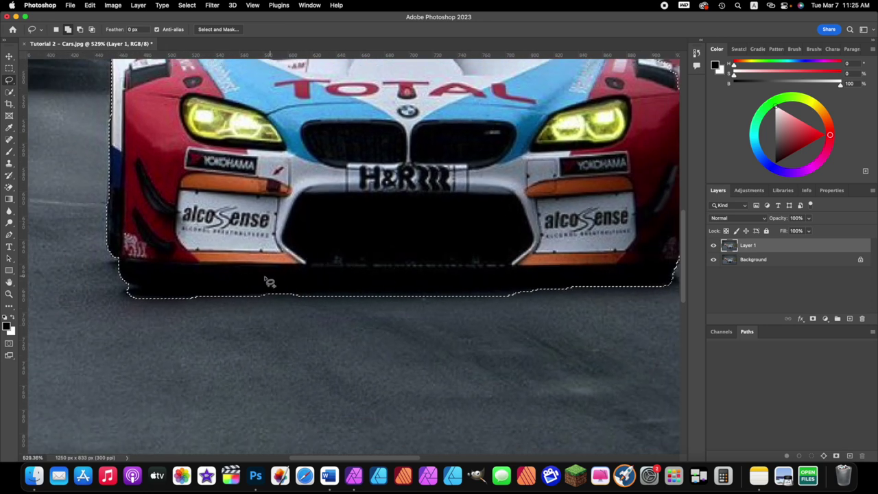
pyautogui.click(9, 93)
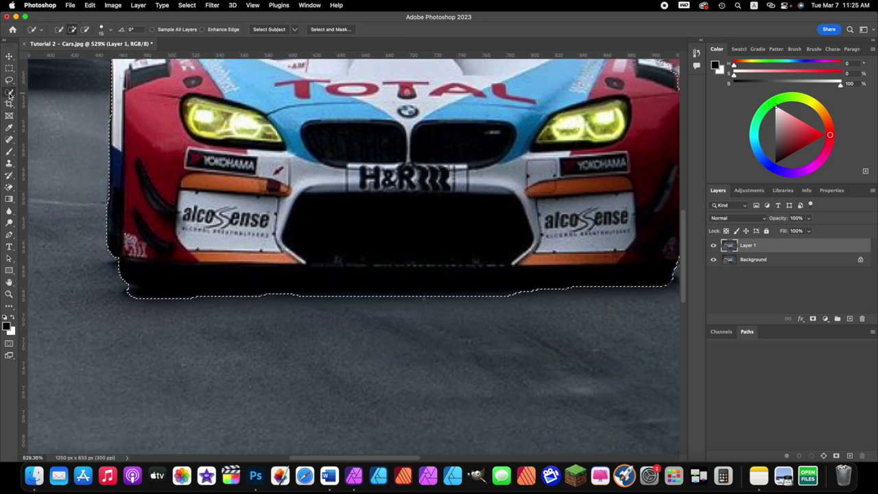
pyautogui.click(72, 31)
pyautogui.moveTo(130, 295); pyautogui.dragTo(660, 296)
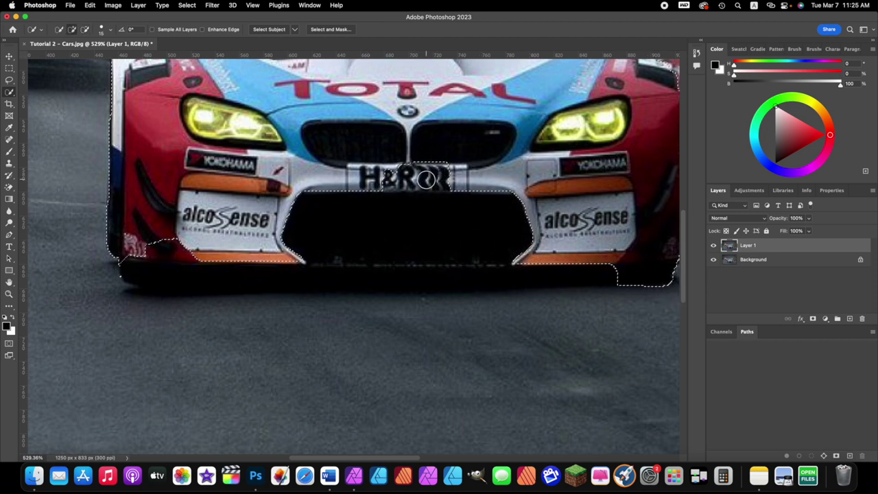
# Step: Restore the grille opening and lower bumper to the quick selection, and subtract the leftover shadow patches under both bumper corners
pyautogui.moveTo(543, 227)
pyautogui.mouseDown()
pyautogui.moveTo(405, 217)
pyautogui.moveTo(396, 189)
pyautogui.moveTo(414, 177)
pyautogui.moveTo(412, 161)
pyautogui.moveTo(333, 187)
pyautogui.moveTo(383, 164)
pyautogui.moveTo(221, 236)
pyautogui.moveTo(143, 264)
pyautogui.mouseUp()
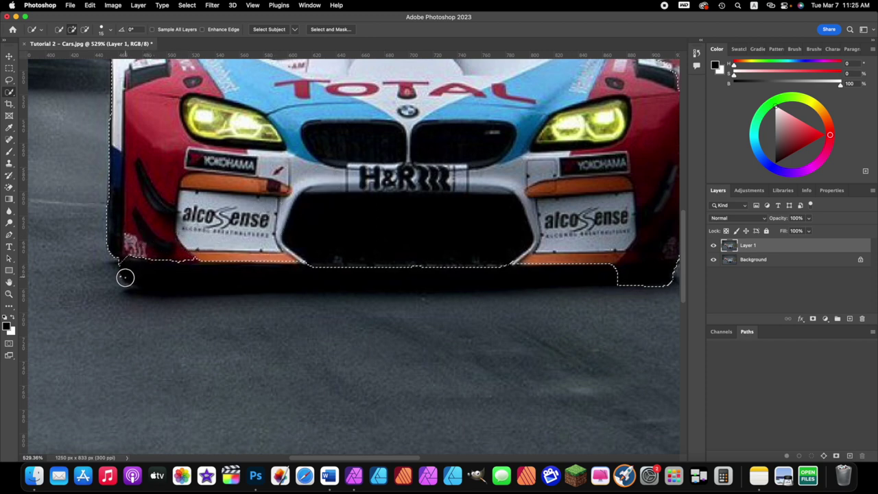
pyautogui.keyDown('alt'); pyautogui.click(129, 274); pyautogui.keyUp('alt')
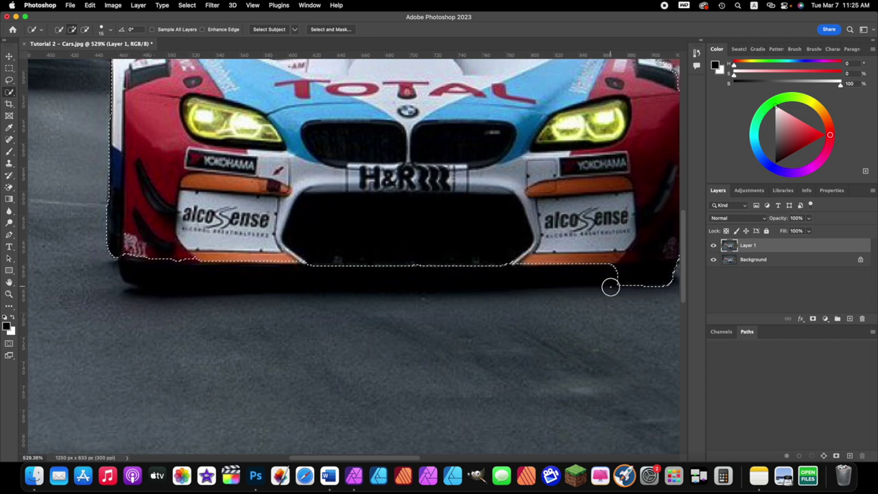
pyautogui.moveTo(611, 287); pyautogui.dragTo(660, 290)
pyautogui.moveTo(663, 206)
pyautogui.mouseDown()
pyautogui.moveTo(643, 245)
pyautogui.moveTo(580, 252)
pyautogui.moveTo(481, 294)
pyautogui.mouseUp()
# Step: Invert the finished car selection so that everything except the front car is selected
pyautogui.scroll(5, 481, 293)
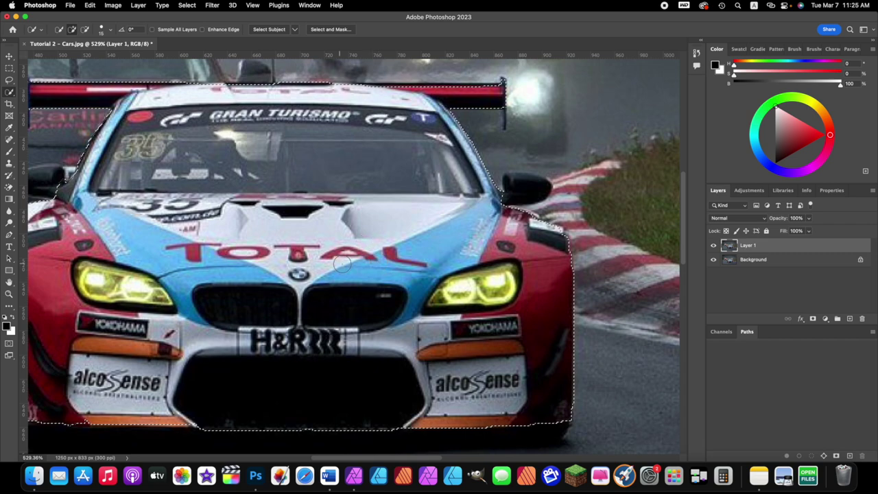
pyautogui.scroll(-3, 300, 287)
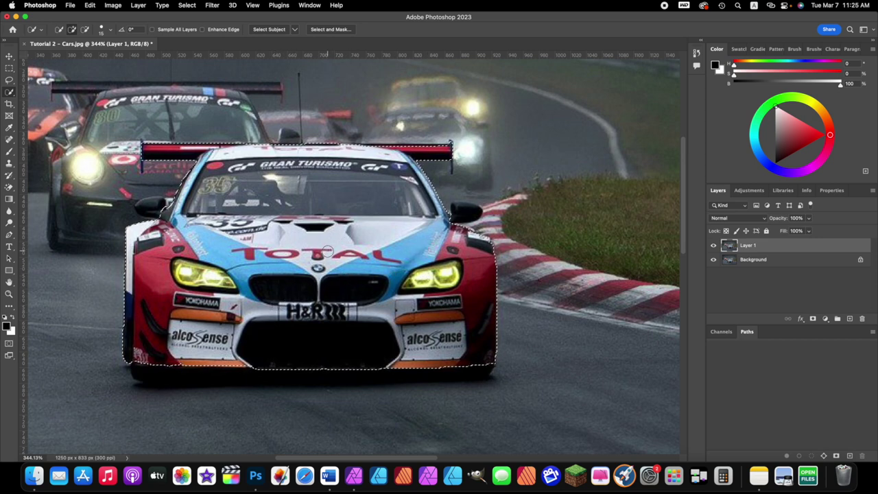
pyautogui.scroll(-5, 327, 252)
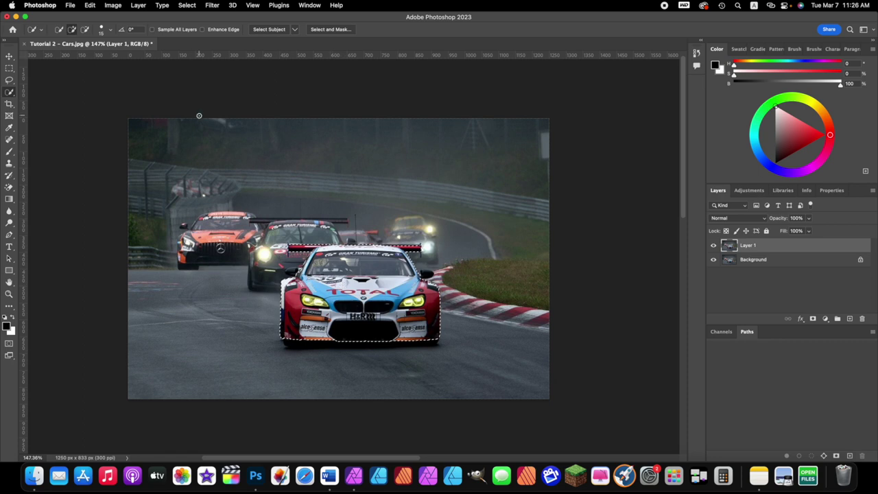
pyautogui.click(187, 6)
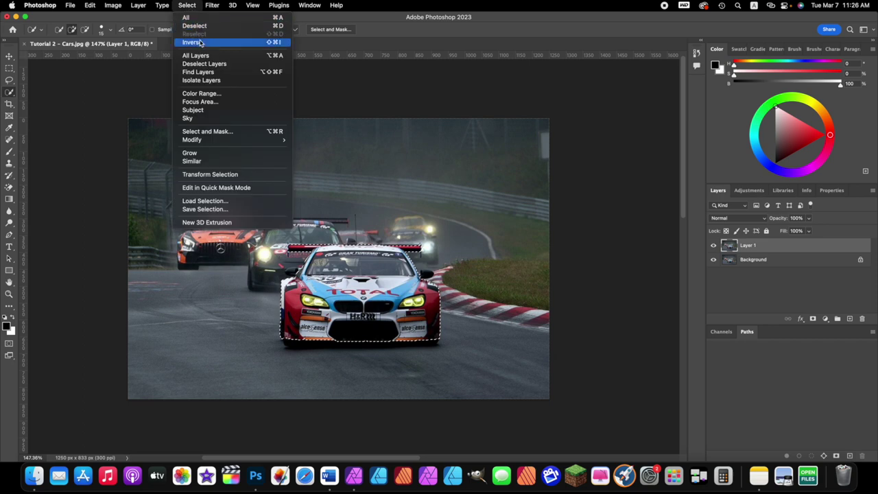
pyautogui.click(273, 42)
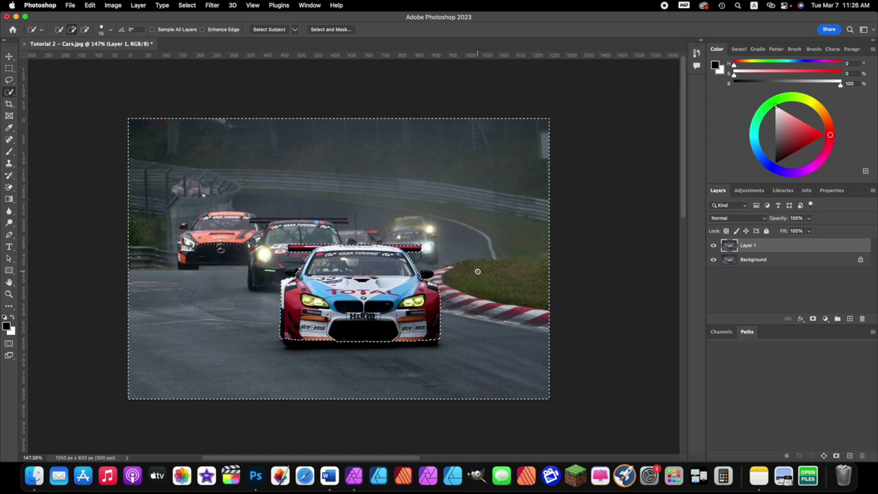
# Step: Add a Black & White adjustment layer with the Default preset to the selected background around the front car
pyautogui.click(760, 191)
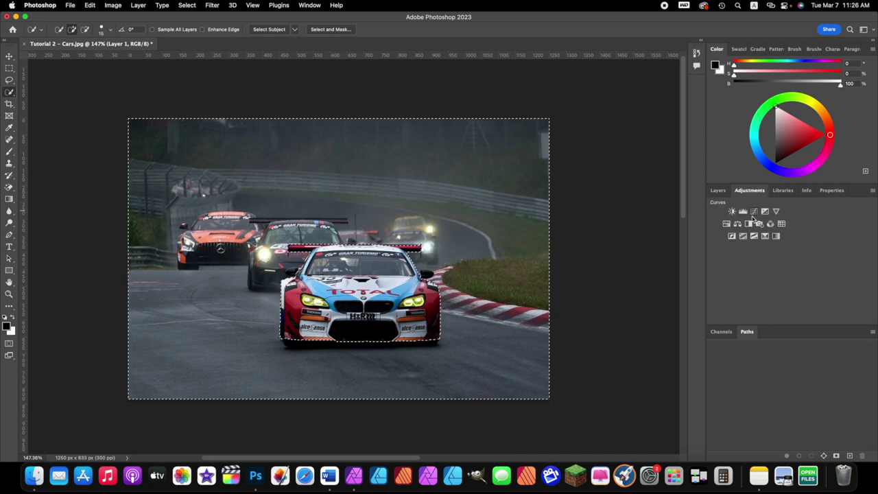
pyautogui.click(749, 224)
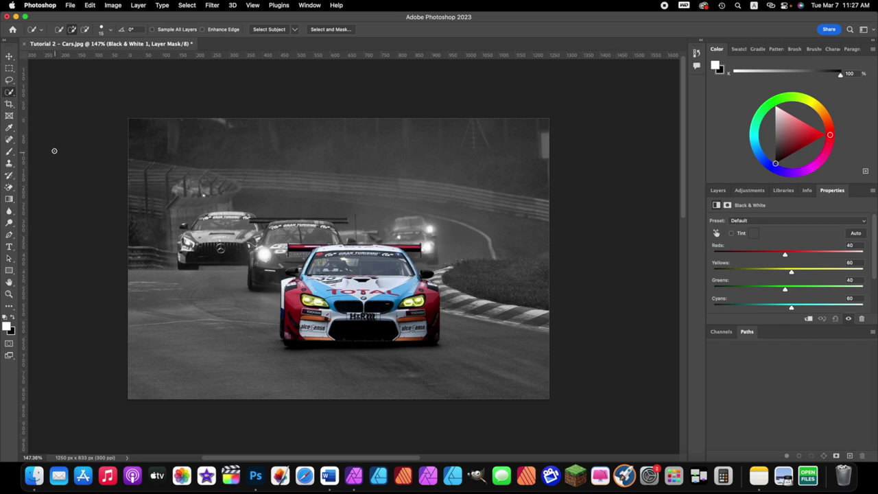
pyautogui.click(75, 31)
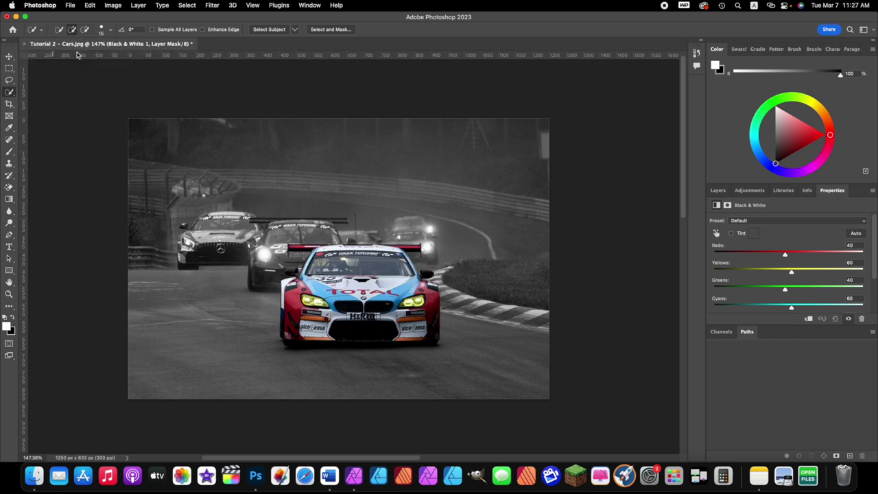